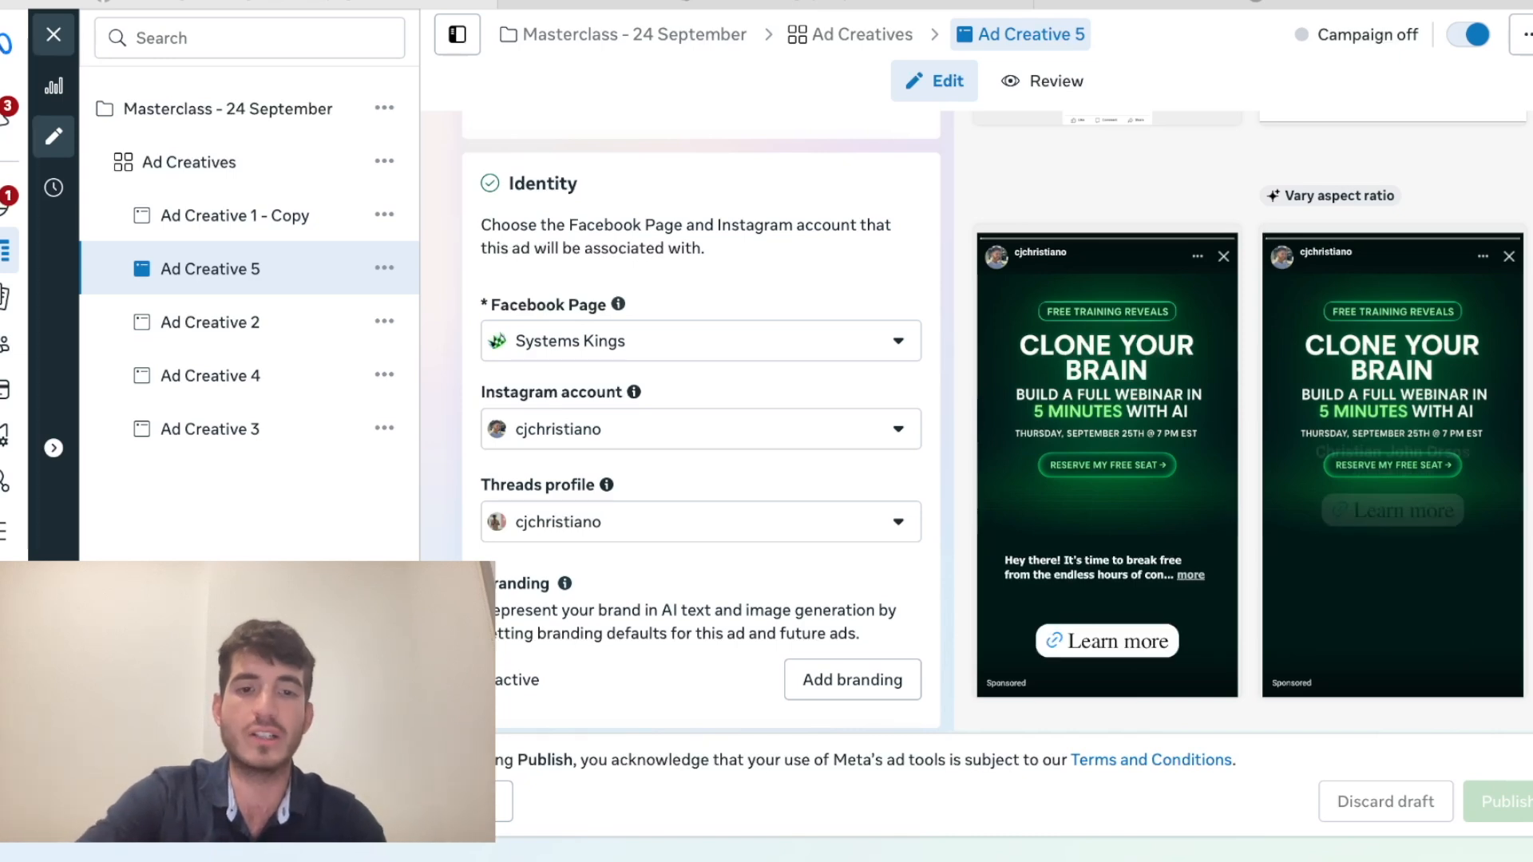
- Switch to ChatGPT and find the message asking an expert graphic designer for 1:1 Facebook ads in the open conversation
{"action": "left_click", "coordinate": [762, 8]}
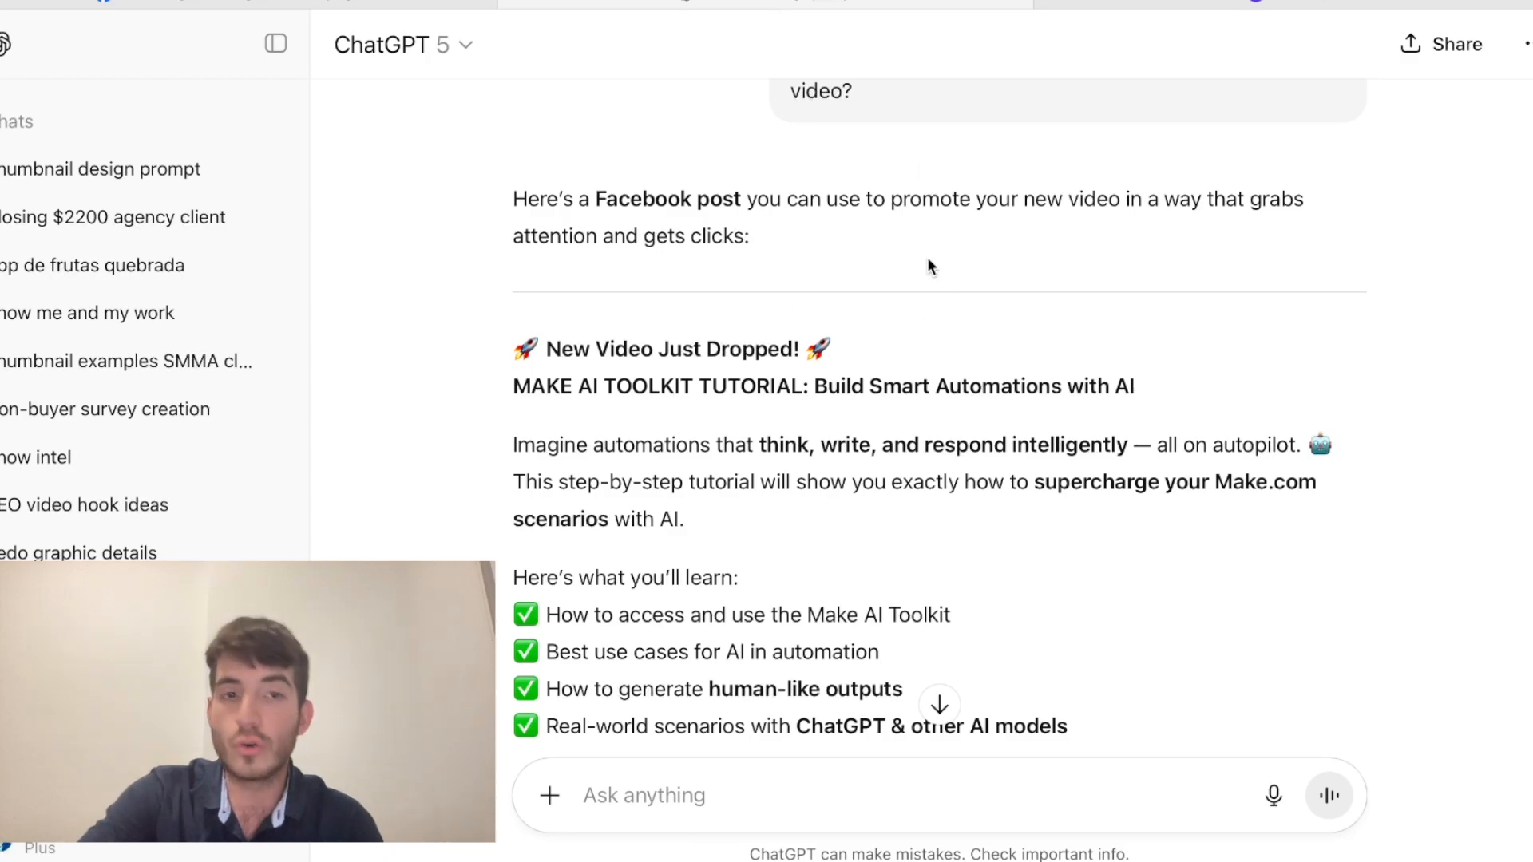
{"action": "scroll", "coordinate": [929, 266], "scroll_direction": "up", "scroll_amount": 5}
{"action": "scroll", "coordinate": [1038, 320], "scroll_direction": "up", "scroll_amount": 10}
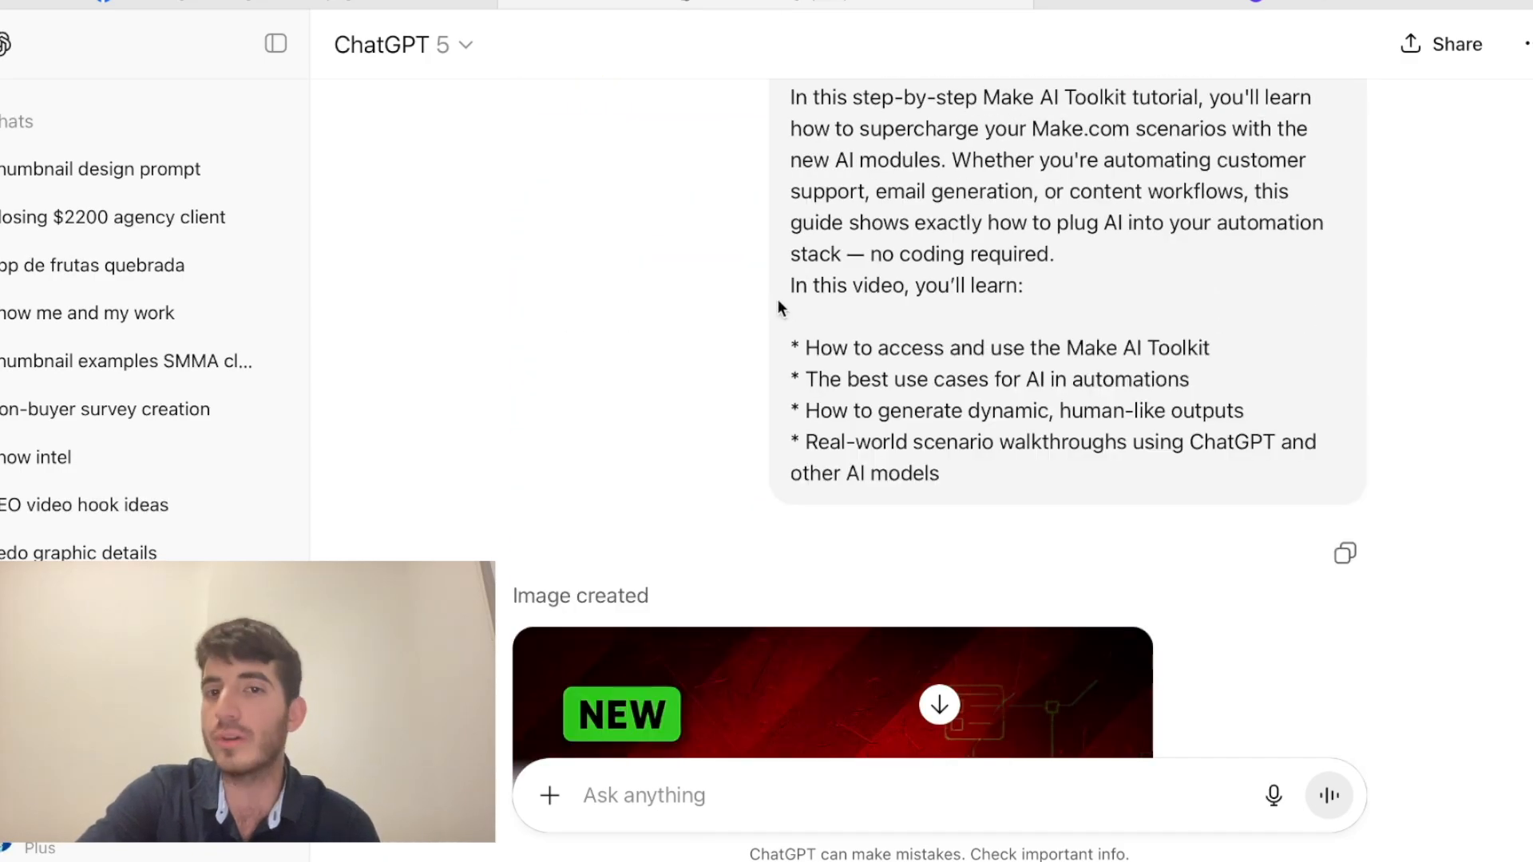
{"action": "scroll", "coordinate": [778, 299], "scroll_direction": "down", "scroll_amount": 20}
{"action": "scroll", "coordinate": [778, 300], "scroll_direction": "up", "scroll_amount": 20}
{"action": "scroll", "coordinate": [778, 298], "scroll_direction": "down", "scroll_amount": 10}
{"action": "scroll", "coordinate": [778, 299], "scroll_direction": "up", "scroll_amount": 20}
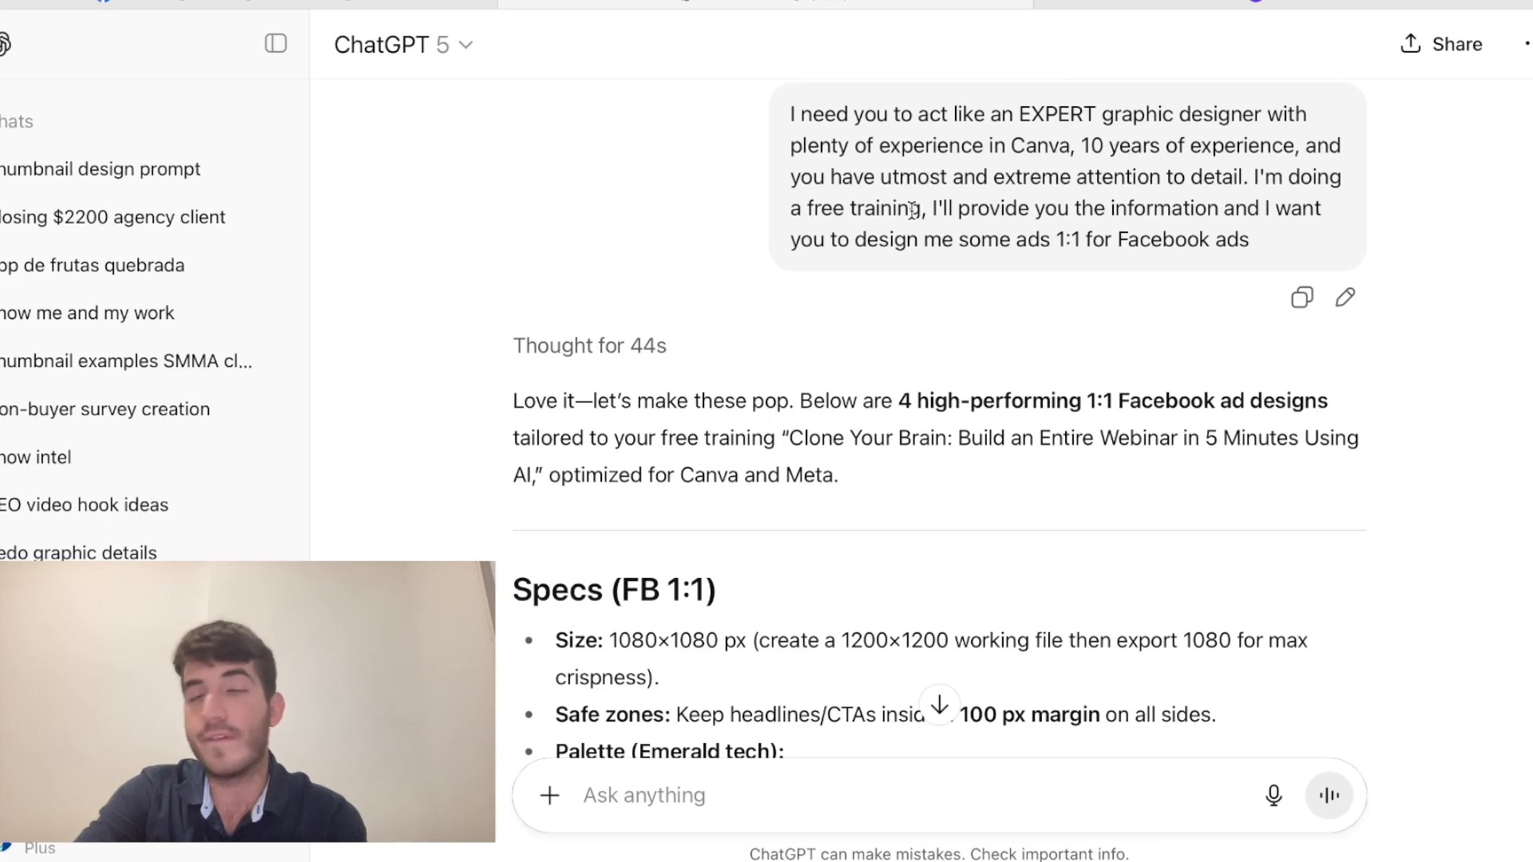
- Switch to Meta Ads Manager and examine the identity and ad setup sections of Ad Creative 5
{"action": "left_click", "coordinate": [240, 5]}
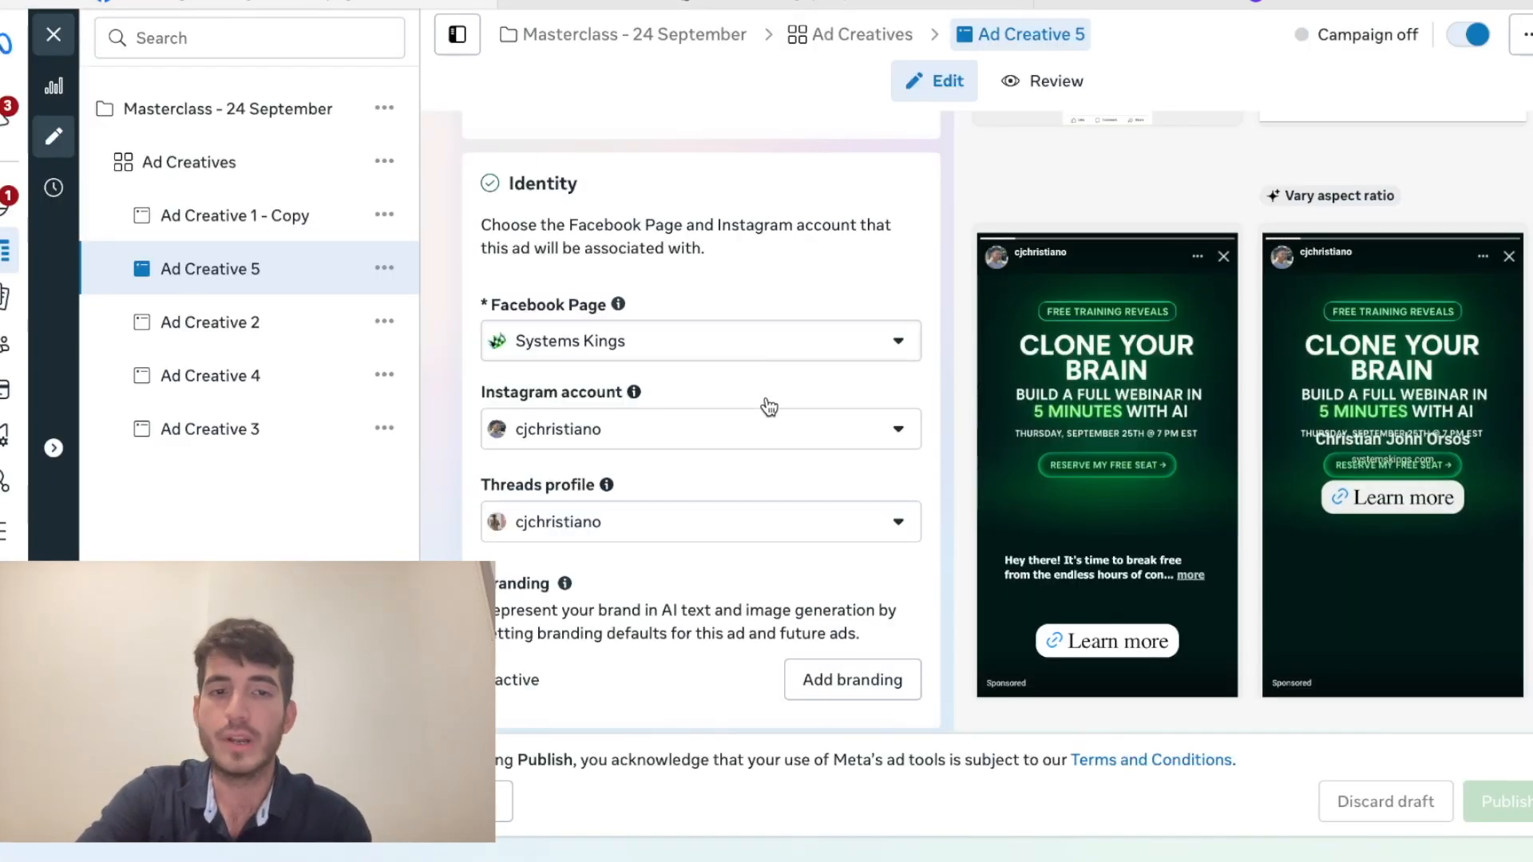
{"action": "scroll", "coordinate": [772, 420], "scroll_direction": "down", "scroll_amount": 2}
{"action": "scroll", "coordinate": [771, 417], "scroll_direction": "down", "scroll_amount": 7}
{"action": "scroll", "coordinate": [767, 414], "scroll_direction": "up", "scroll_amount": 5}
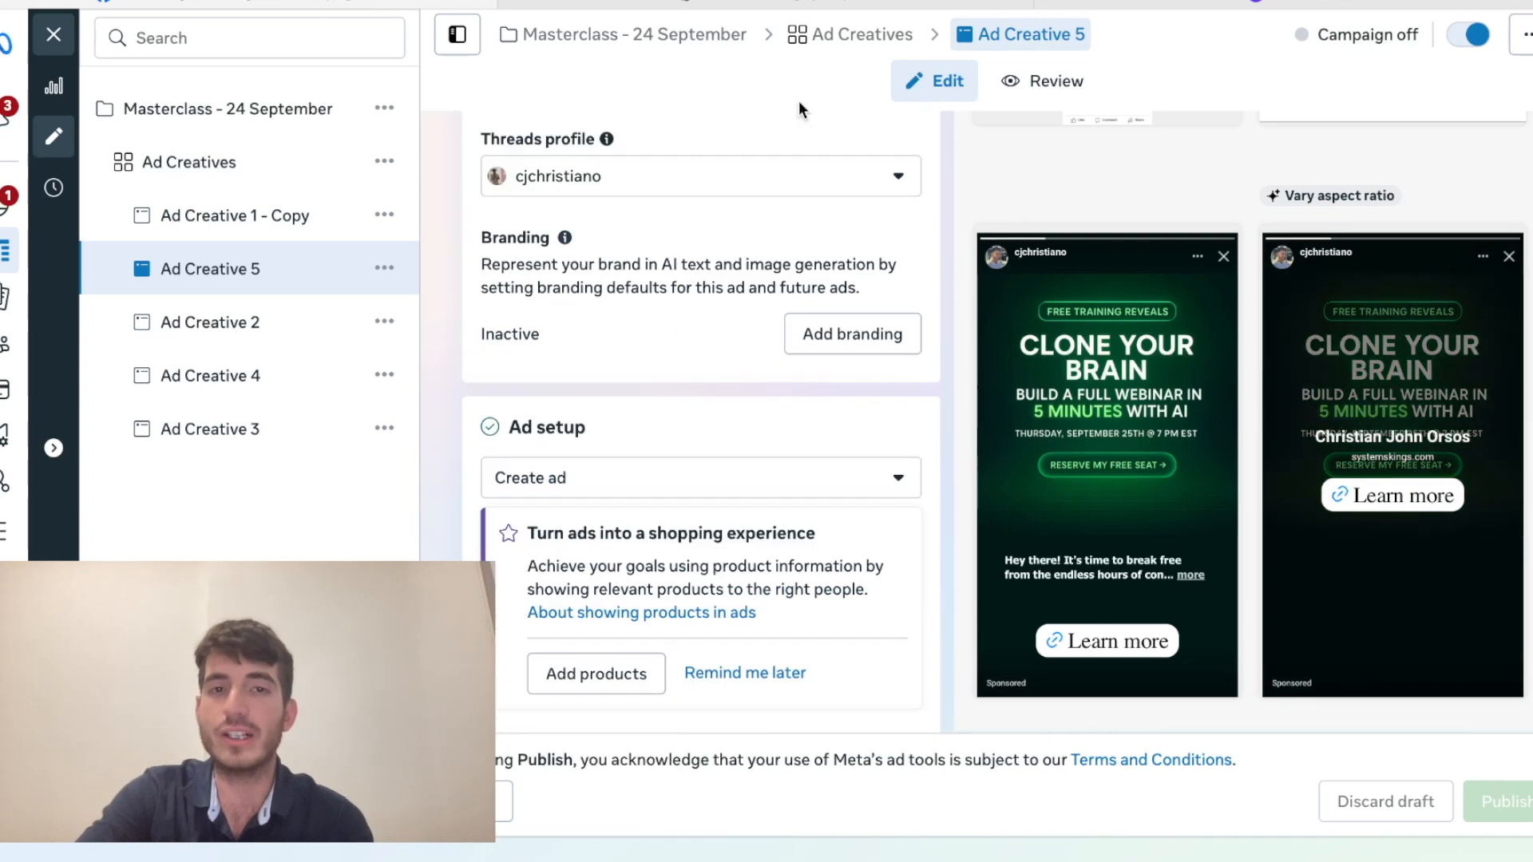
- Return to ChatGPT and examine the 1:1 Facebook ads prompt and the reply's specs, concepts, build tips and deliverables
{"action": "left_click", "coordinate": [725, 8]}
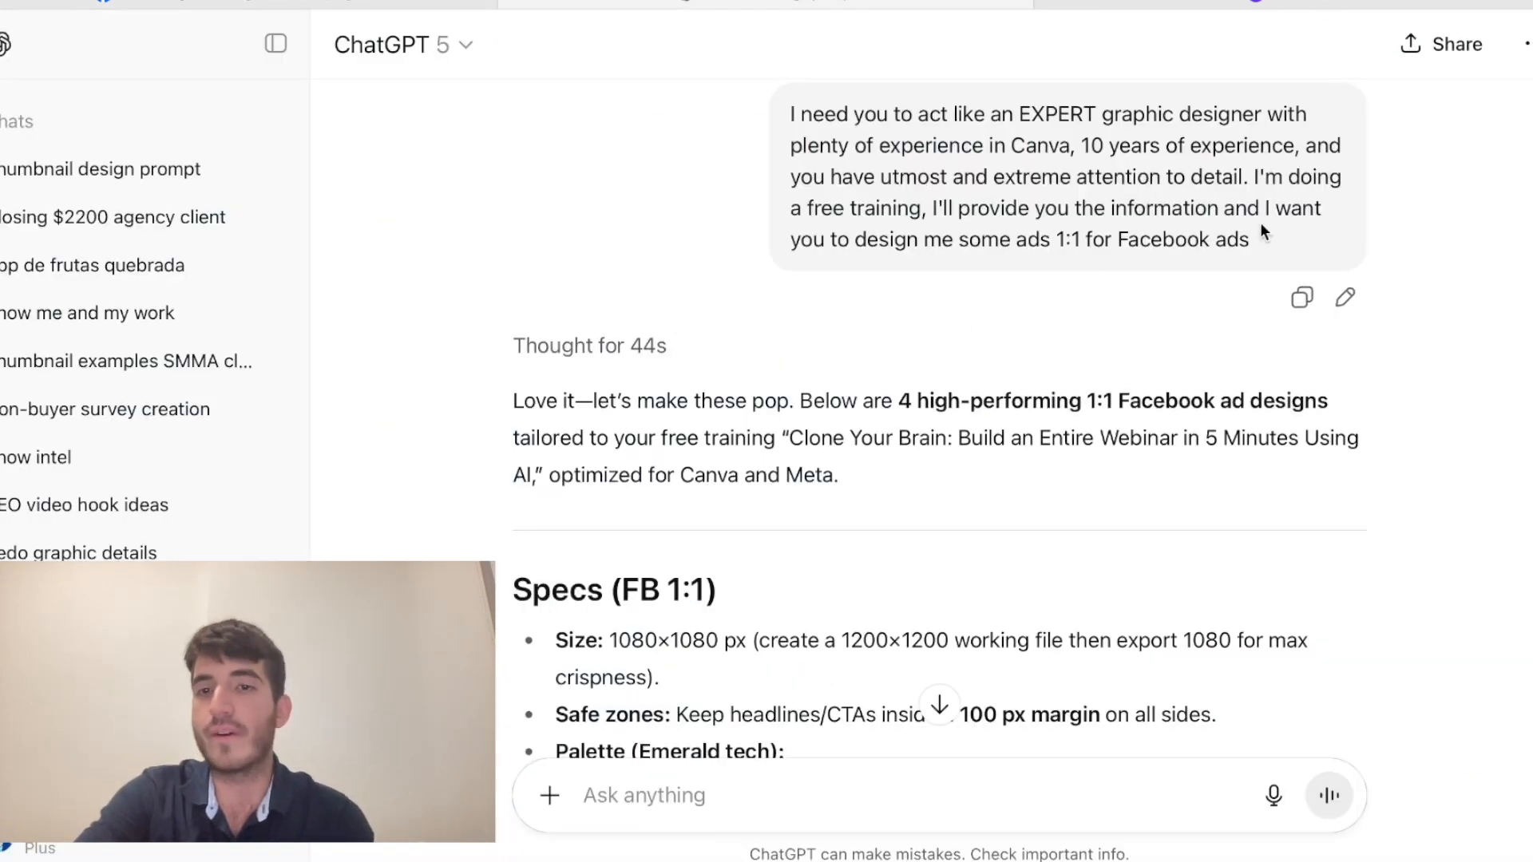
{"action": "double_click", "coordinate": [1067, 239]}
{"action": "left_click", "coordinate": [1086, 240]}
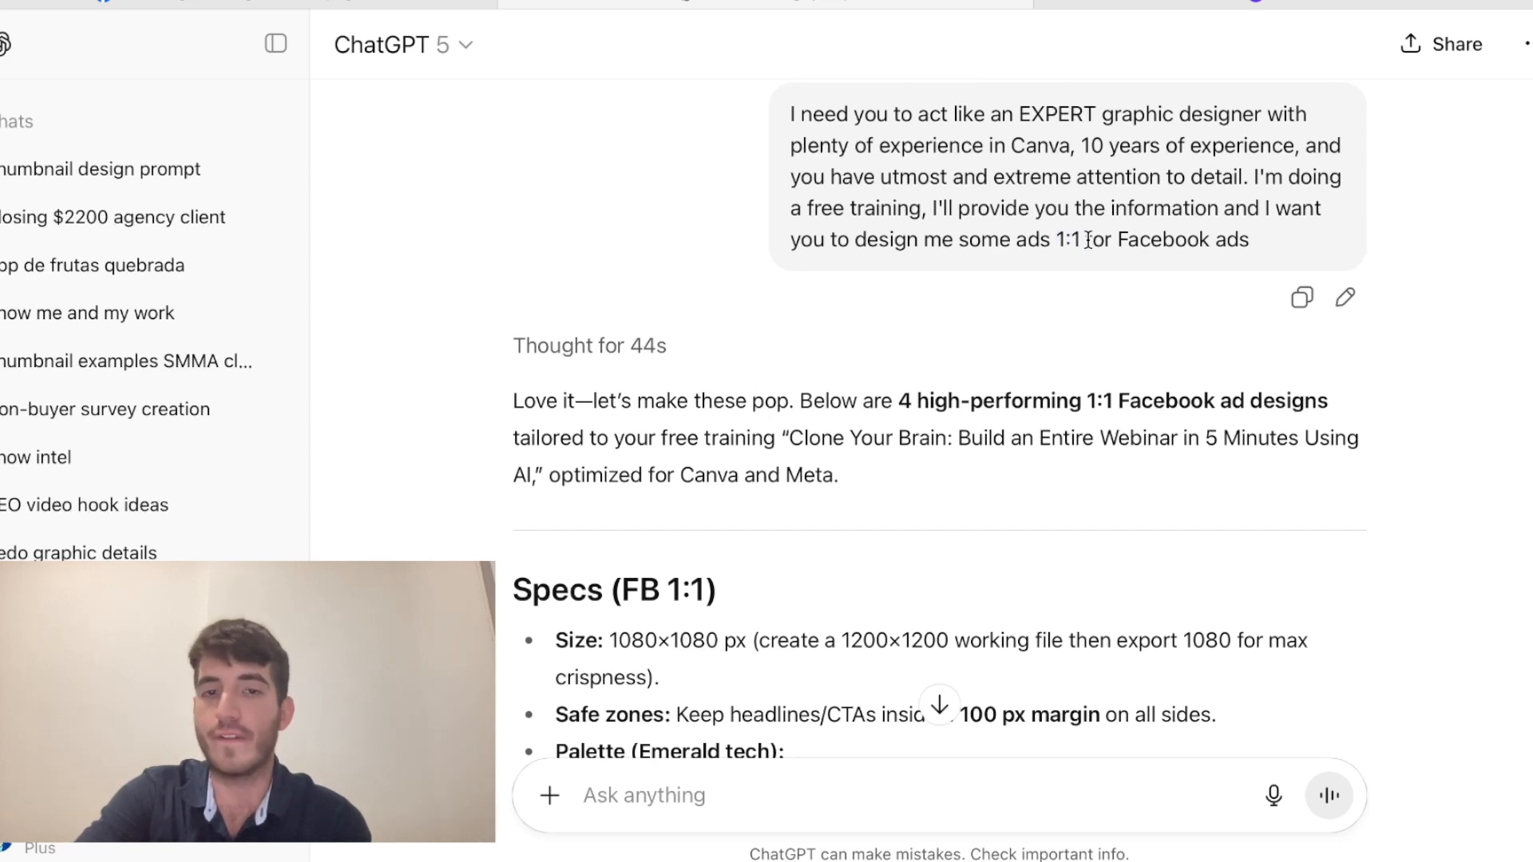
{"action": "scroll", "coordinate": [979, 343], "scroll_direction": "down", "scroll_amount": 3}
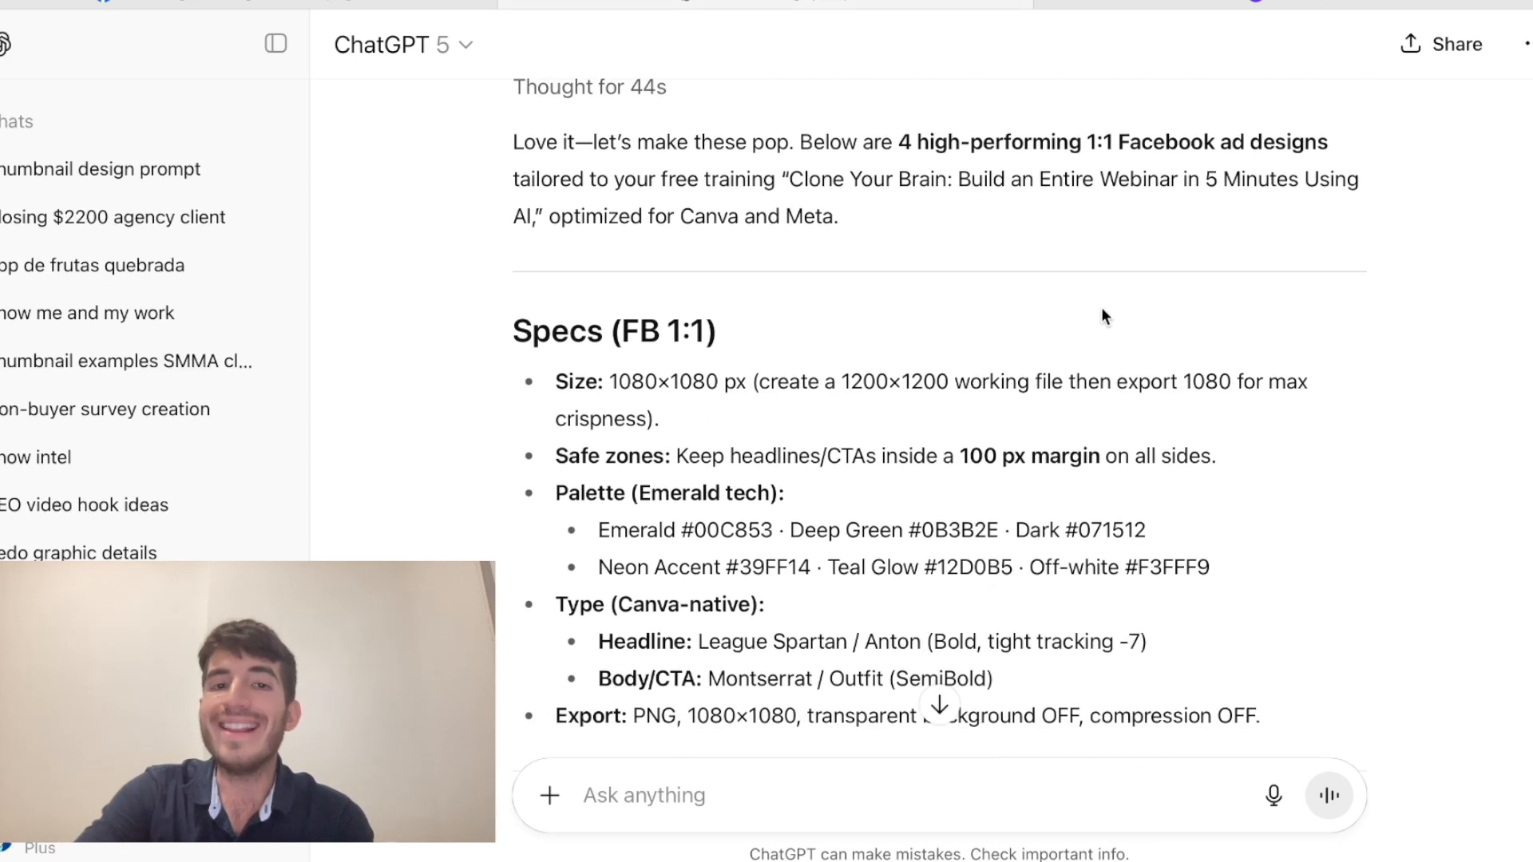
{"action": "scroll", "coordinate": [811, 410], "scroll_direction": "down", "scroll_amount": 5}
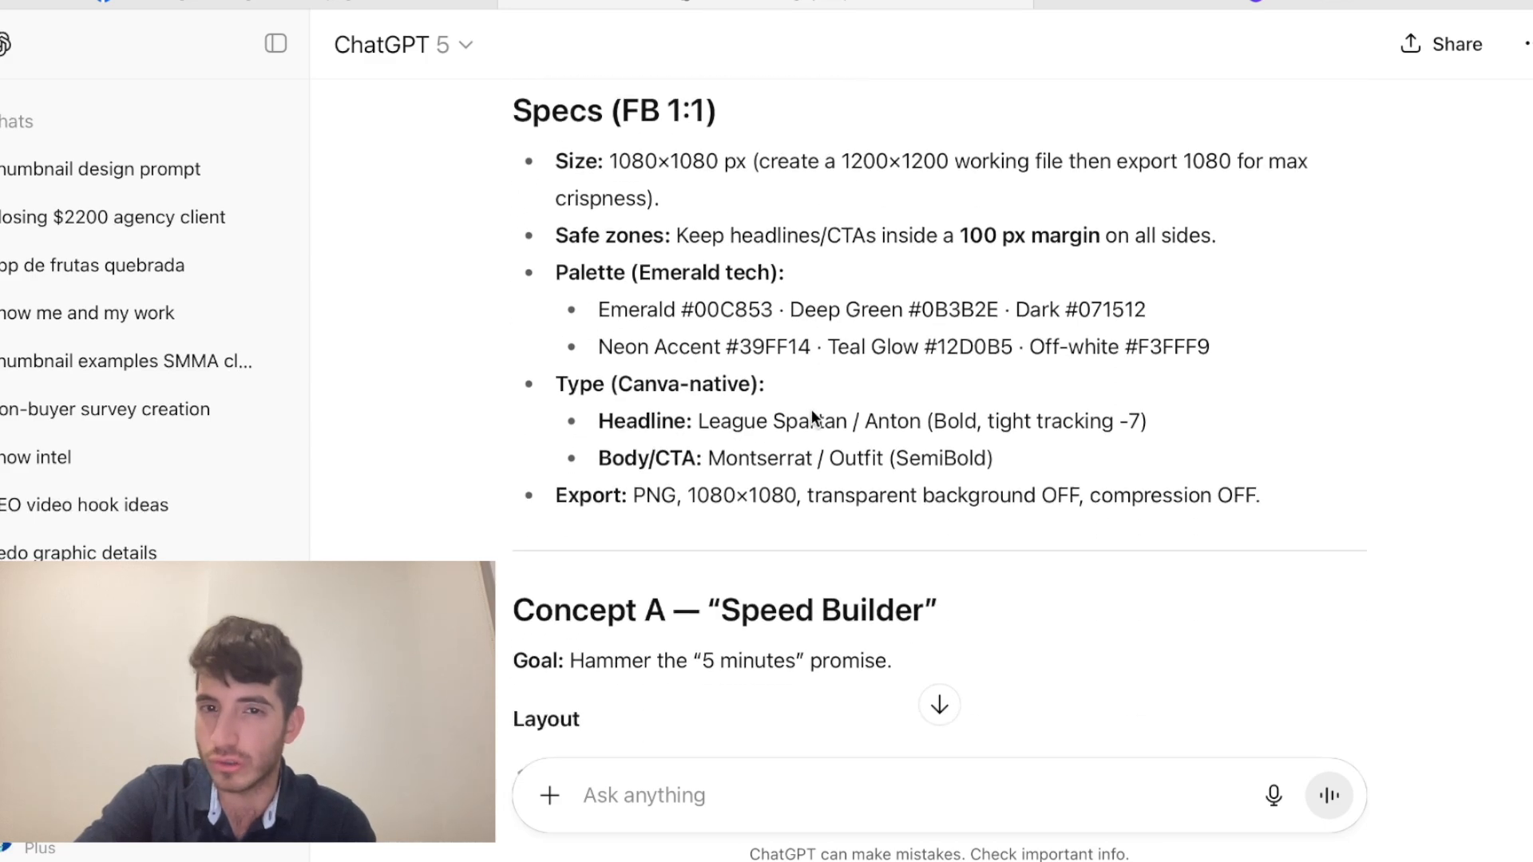
{"action": "scroll", "coordinate": [865, 400], "scroll_direction": "down", "scroll_amount": 4}
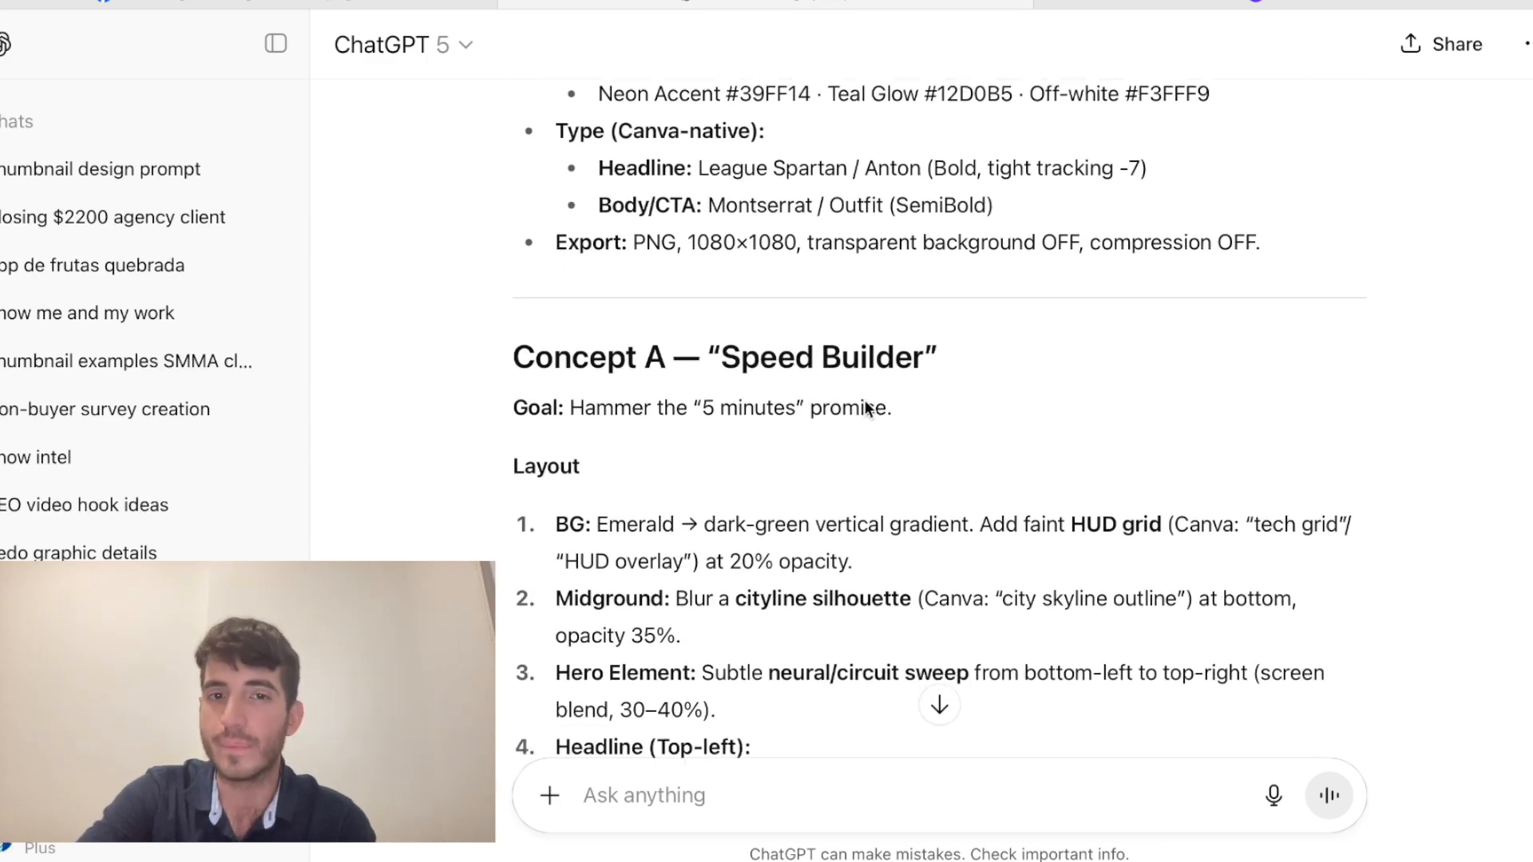
{"action": "scroll", "coordinate": [994, 413], "scroll_direction": "up", "scroll_amount": 1}
{"action": "scroll", "coordinate": [927, 361], "scroll_direction": "down", "scroll_amount": 20}
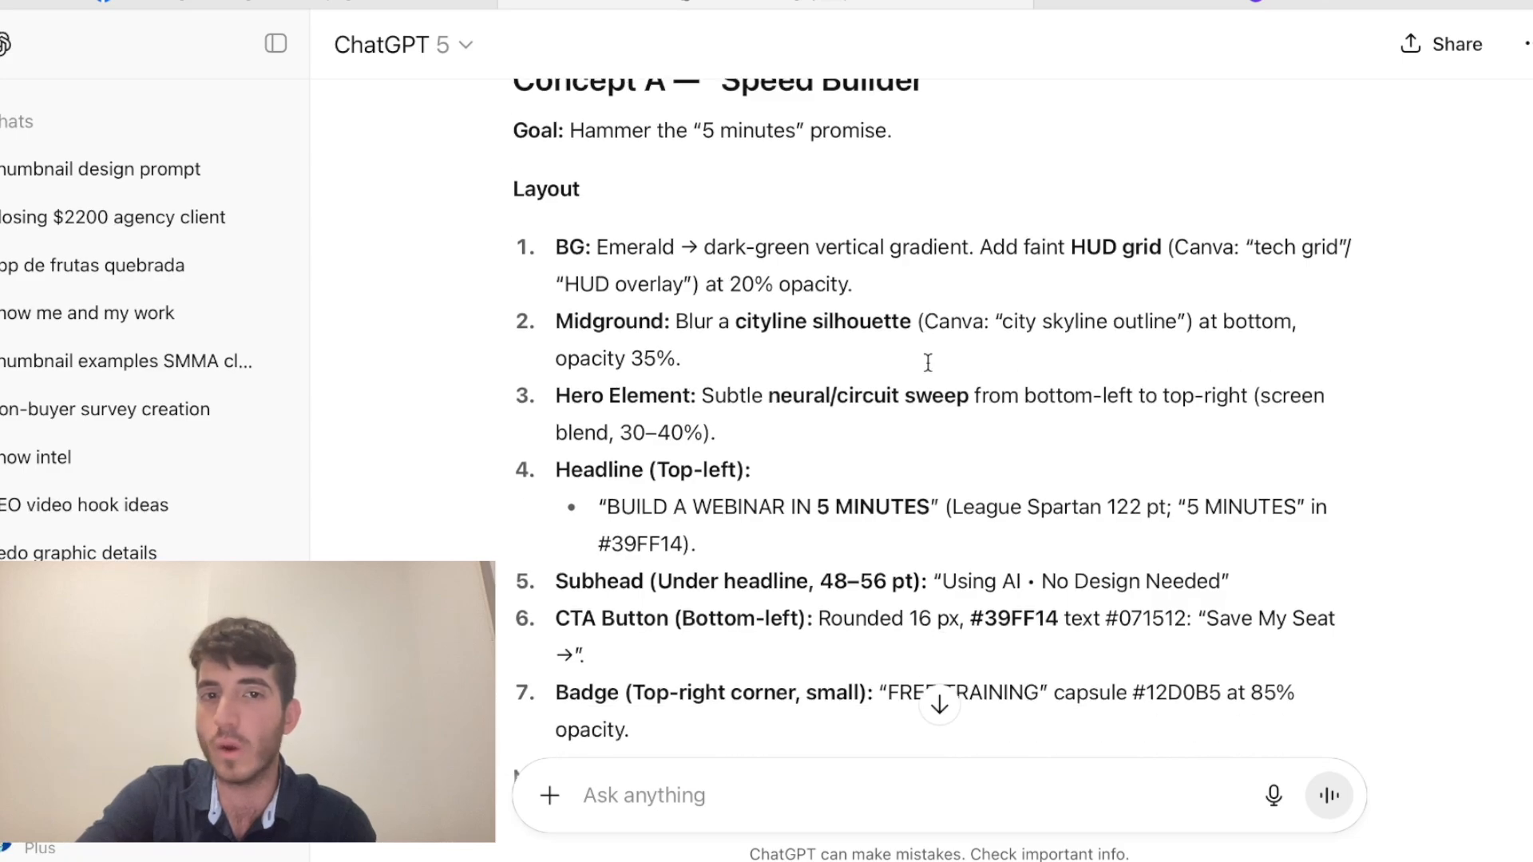
{"action": "scroll", "coordinate": [928, 363], "scroll_direction": "down", "scroll_amount": 15}
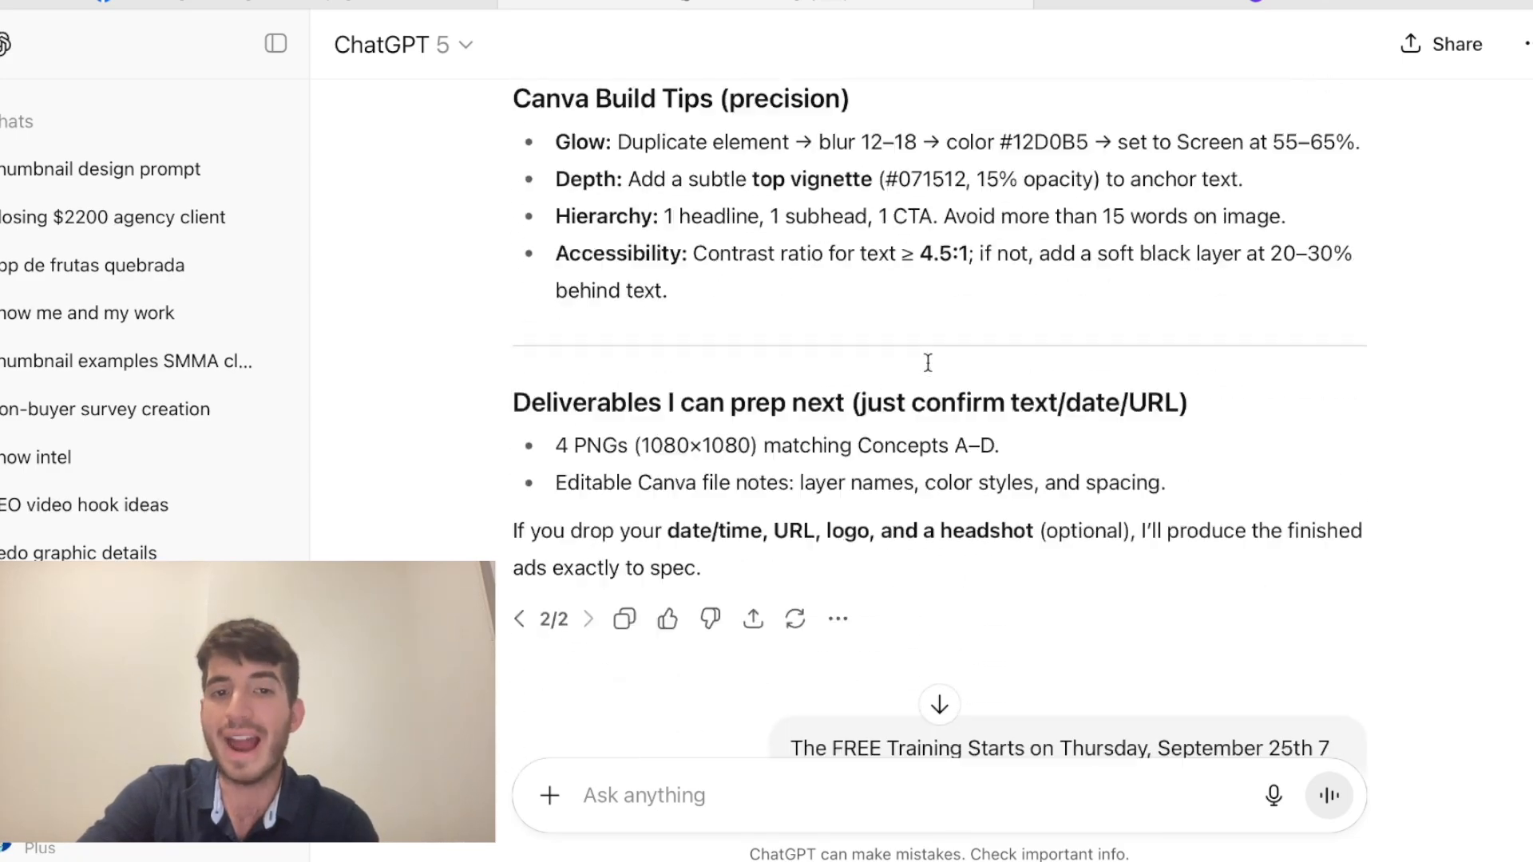
{"action": "scroll", "coordinate": [927, 361], "scroll_direction": "up", "scroll_amount": 3}
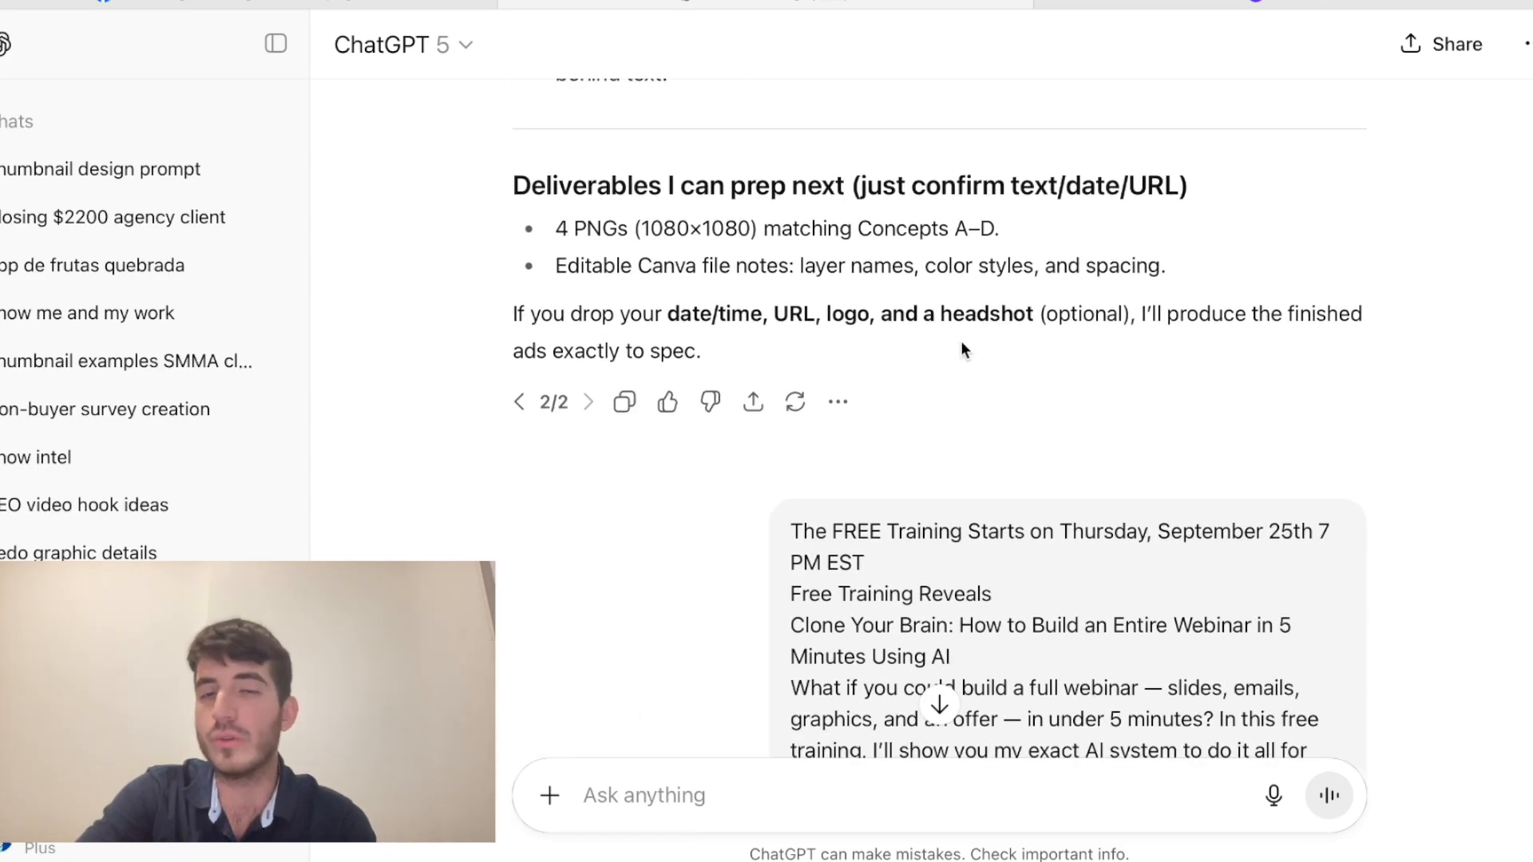
- Examine the follow-up message that supplies the free training's date, title and description
{"action": "scroll", "coordinate": [1052, 387], "scroll_direction": "down", "scroll_amount": 4}
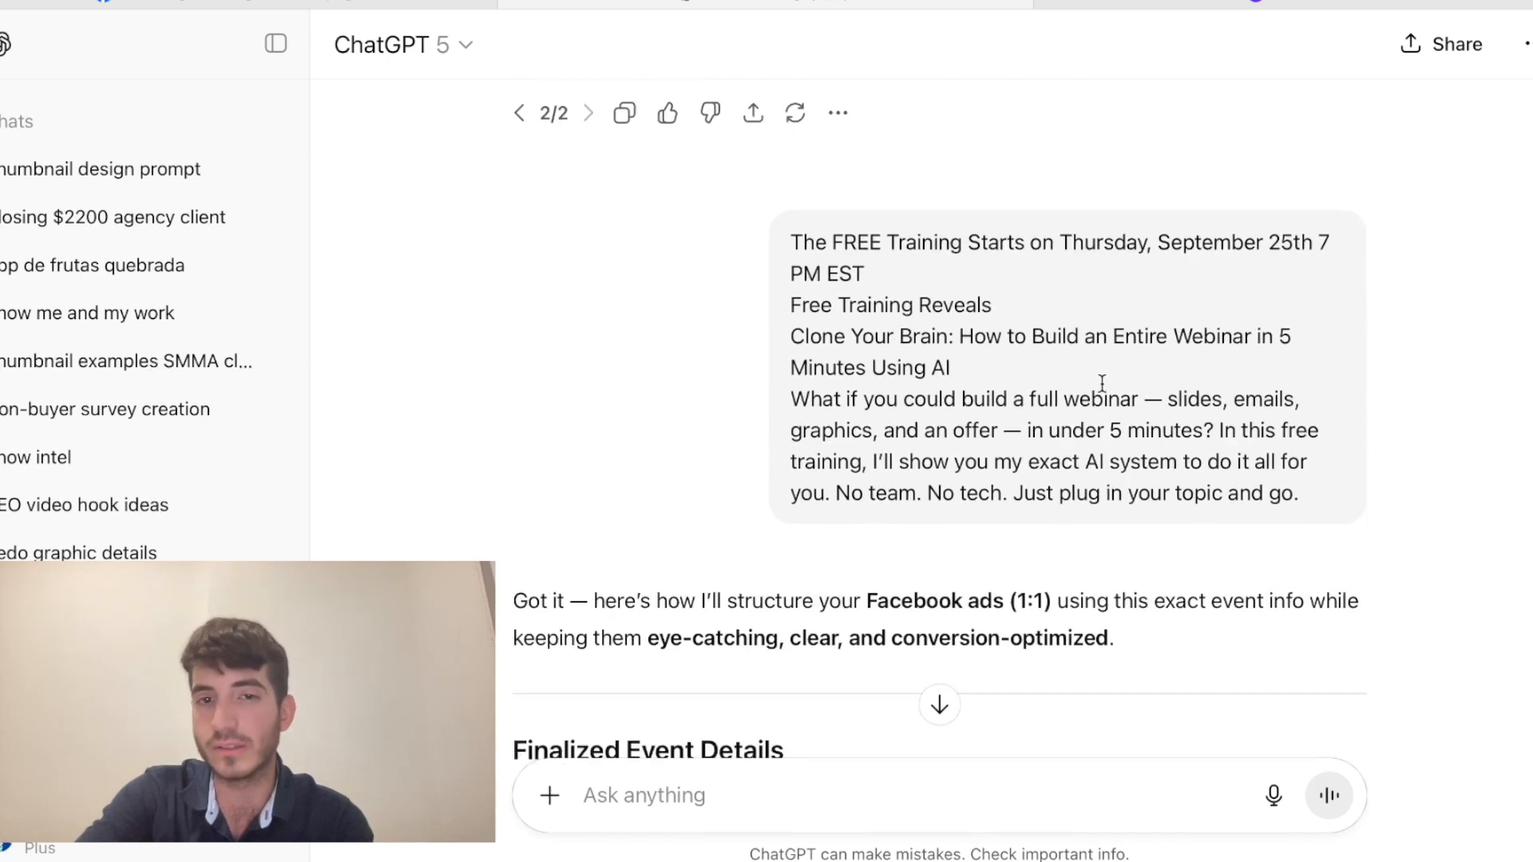
{"action": "left_click_drag", "start_coordinate": [789, 238], "coordinate": [1304, 464]}
{"action": "left_click", "coordinate": [1305, 472]}
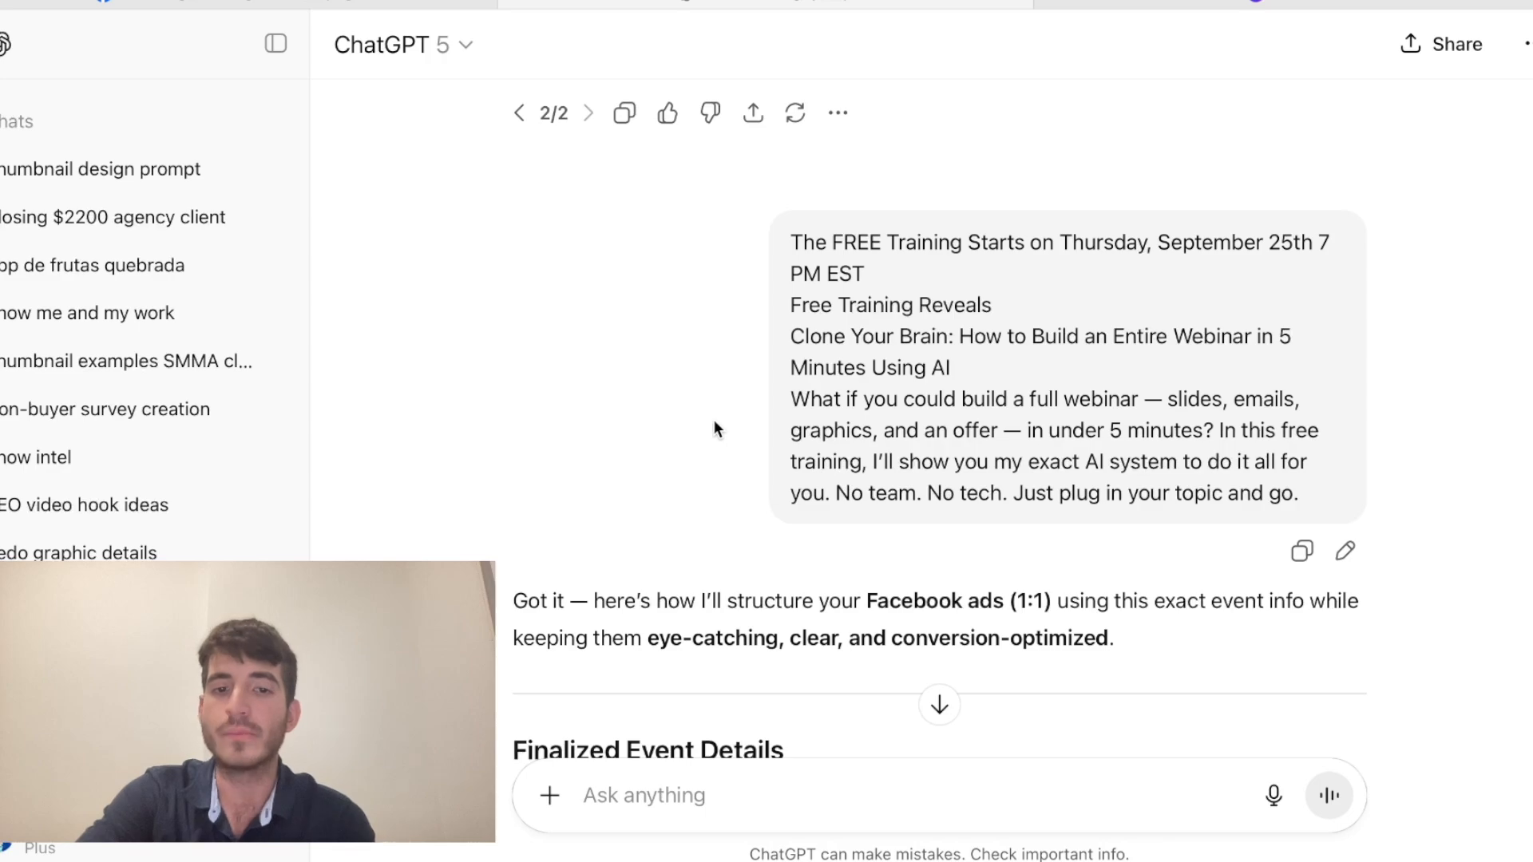
{"action": "scroll", "coordinate": [714, 420], "scroll_direction": "down", "scroll_amount": 5}
{"action": "scroll", "coordinate": [771, 466], "scroll_direction": "down", "scroll_amount": 15}
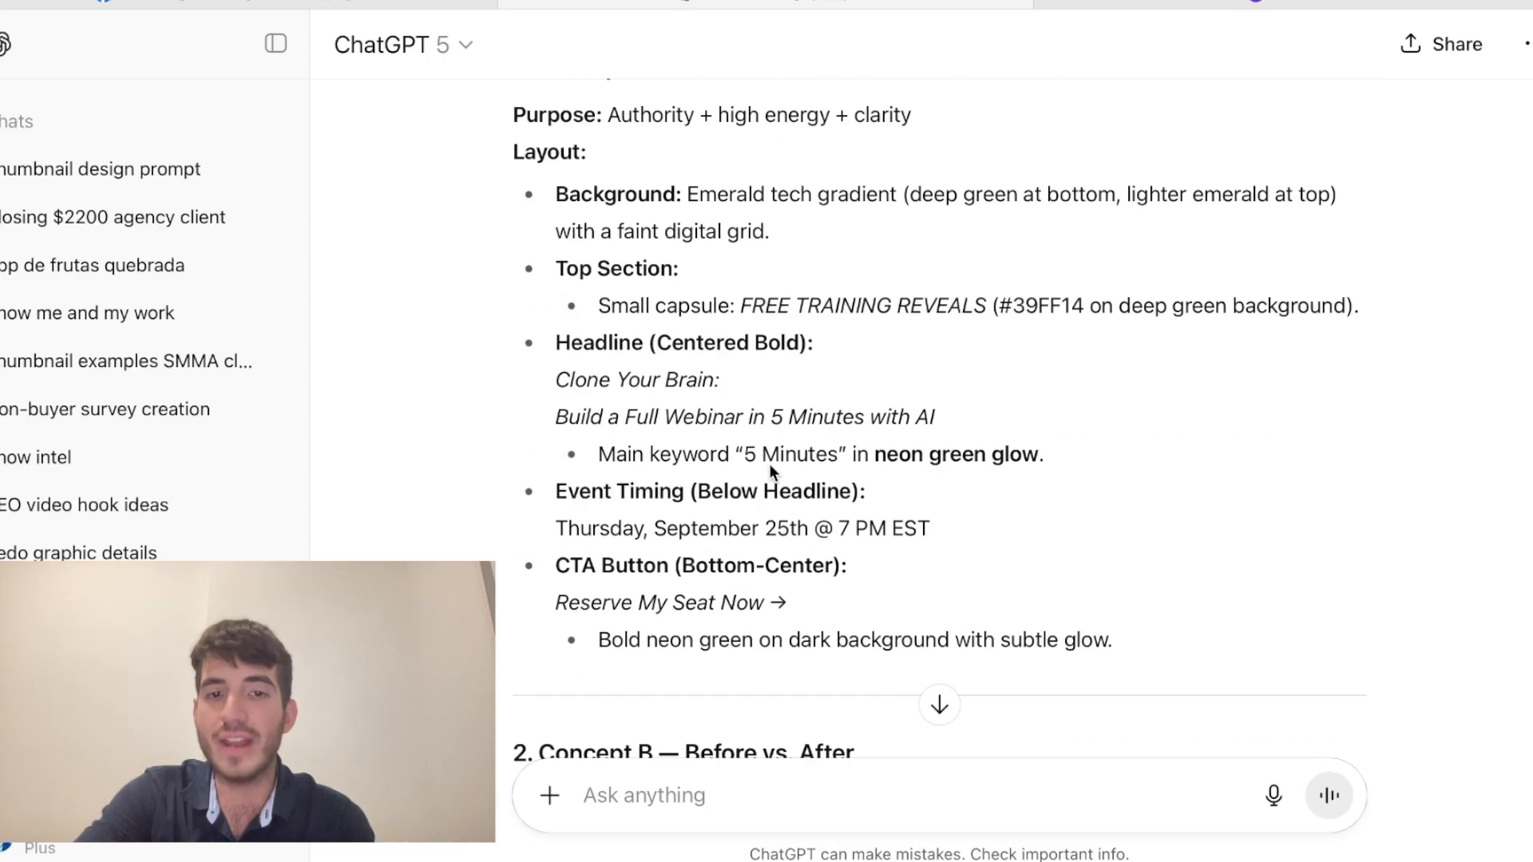
{"action": "scroll", "coordinate": [769, 471], "scroll_direction": "down", "scroll_amount": 15}
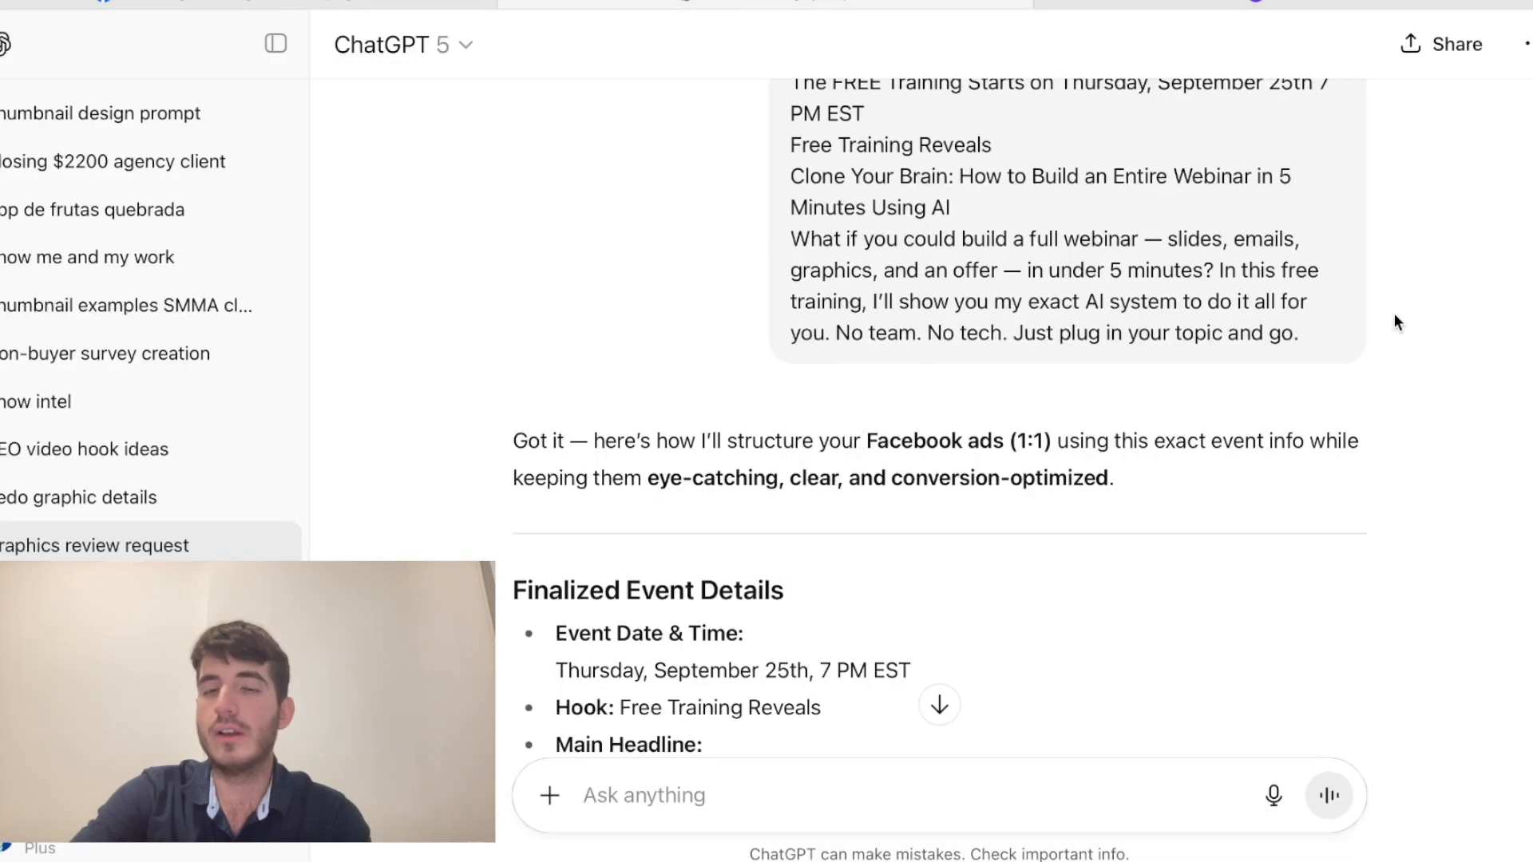
{"action": "scroll", "coordinate": [1394, 313], "scroll_direction": "up", "scroll_amount": 1}
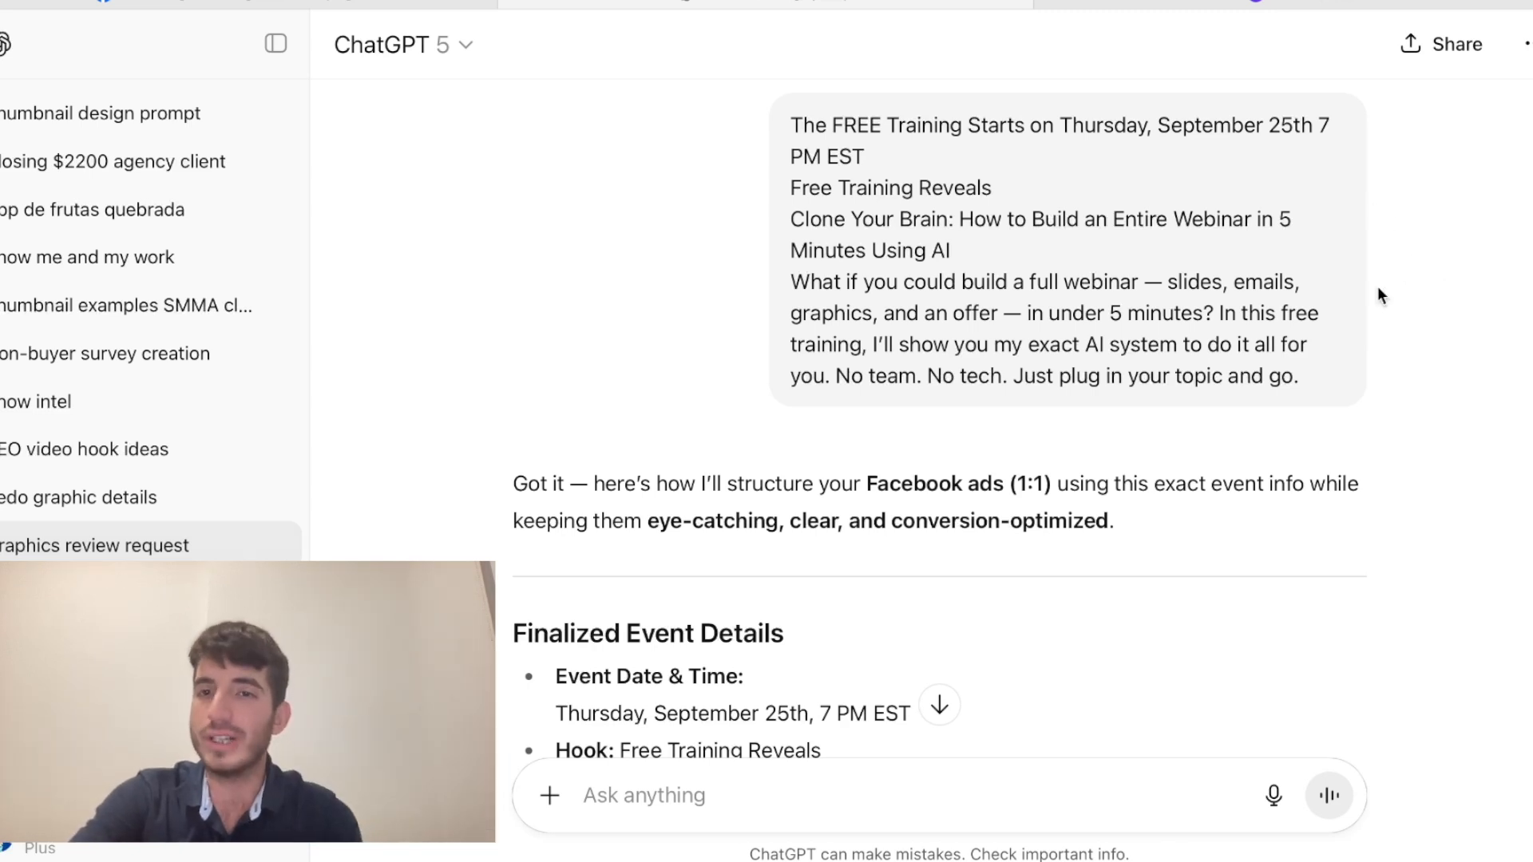
- Read the reply's finalized event details, ad design directions, primary text options and headlines
{"action": "scroll", "coordinate": [1377, 294], "scroll_direction": "down", "scroll_amount": 5}
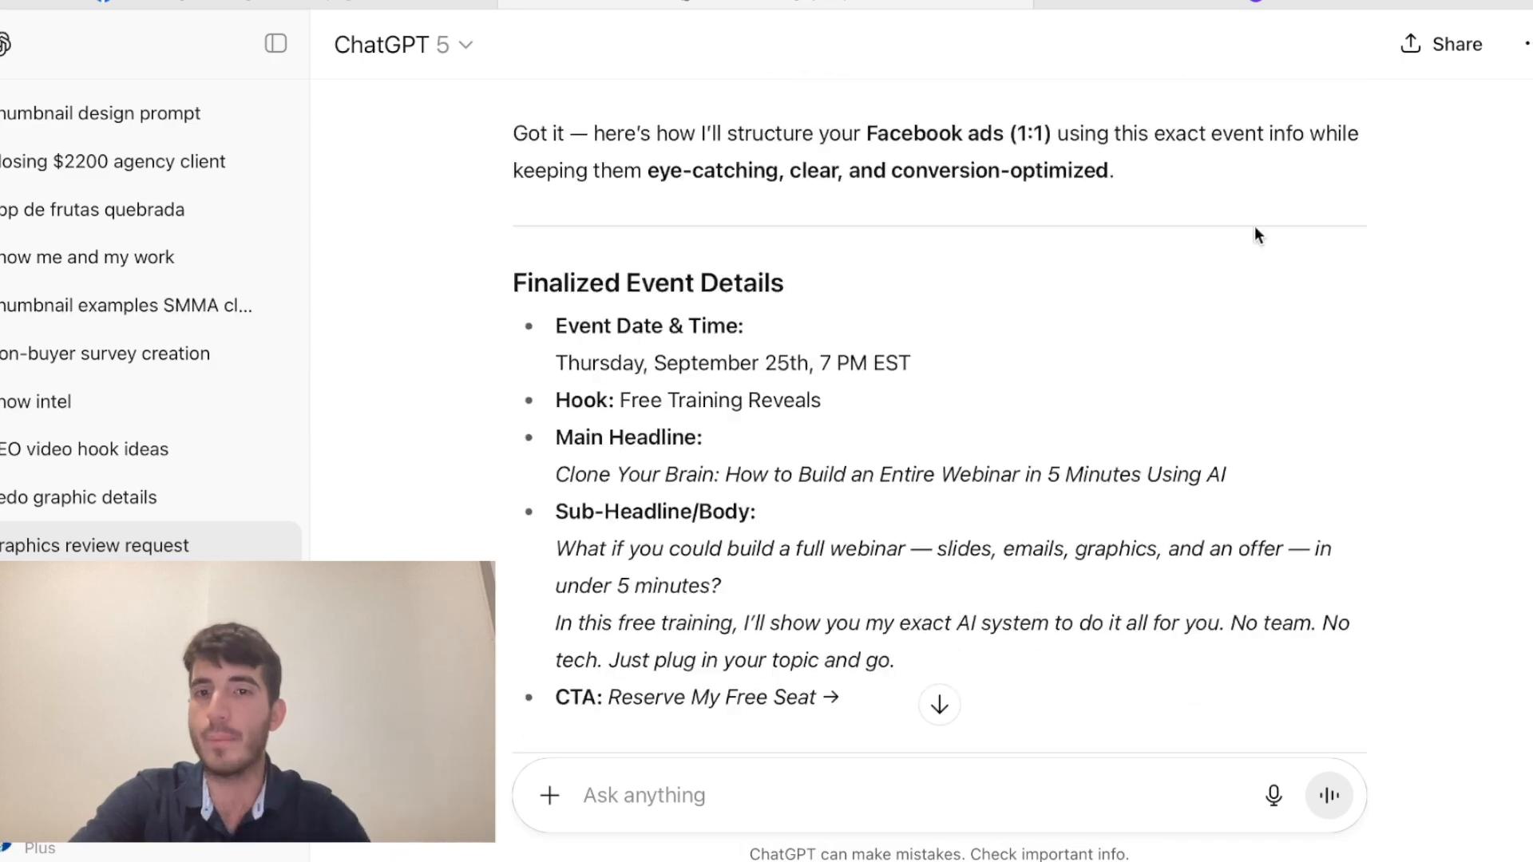
{"action": "scroll", "coordinate": [1275, 386], "scroll_direction": "down", "scroll_amount": 6}
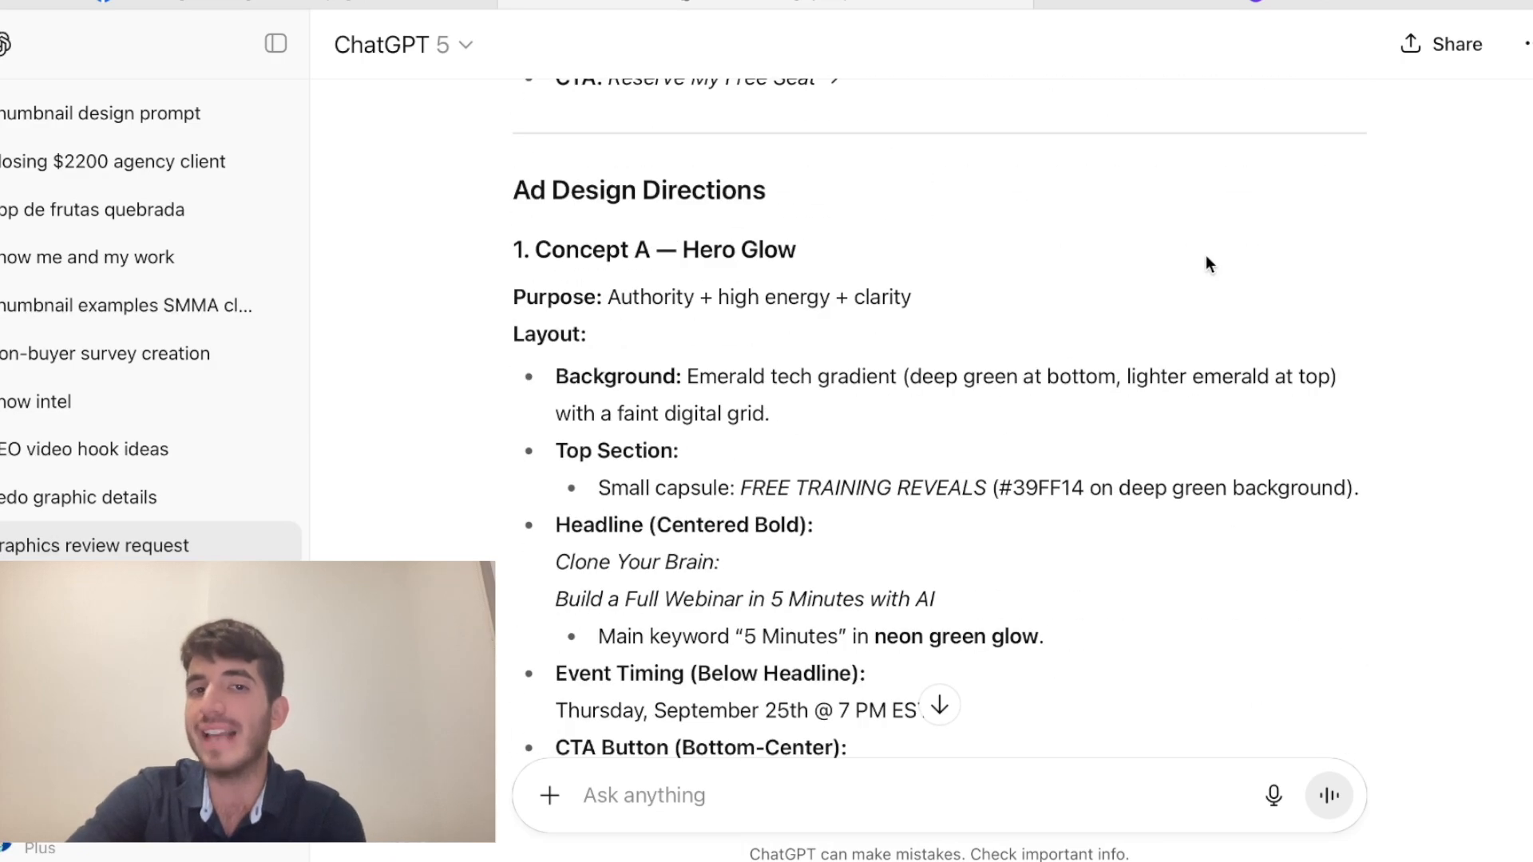
{"action": "scroll", "coordinate": [1206, 259], "scroll_direction": "down", "scroll_amount": 10}
{"action": "scroll", "coordinate": [1207, 263], "scroll_direction": "down", "scroll_amount": 20}
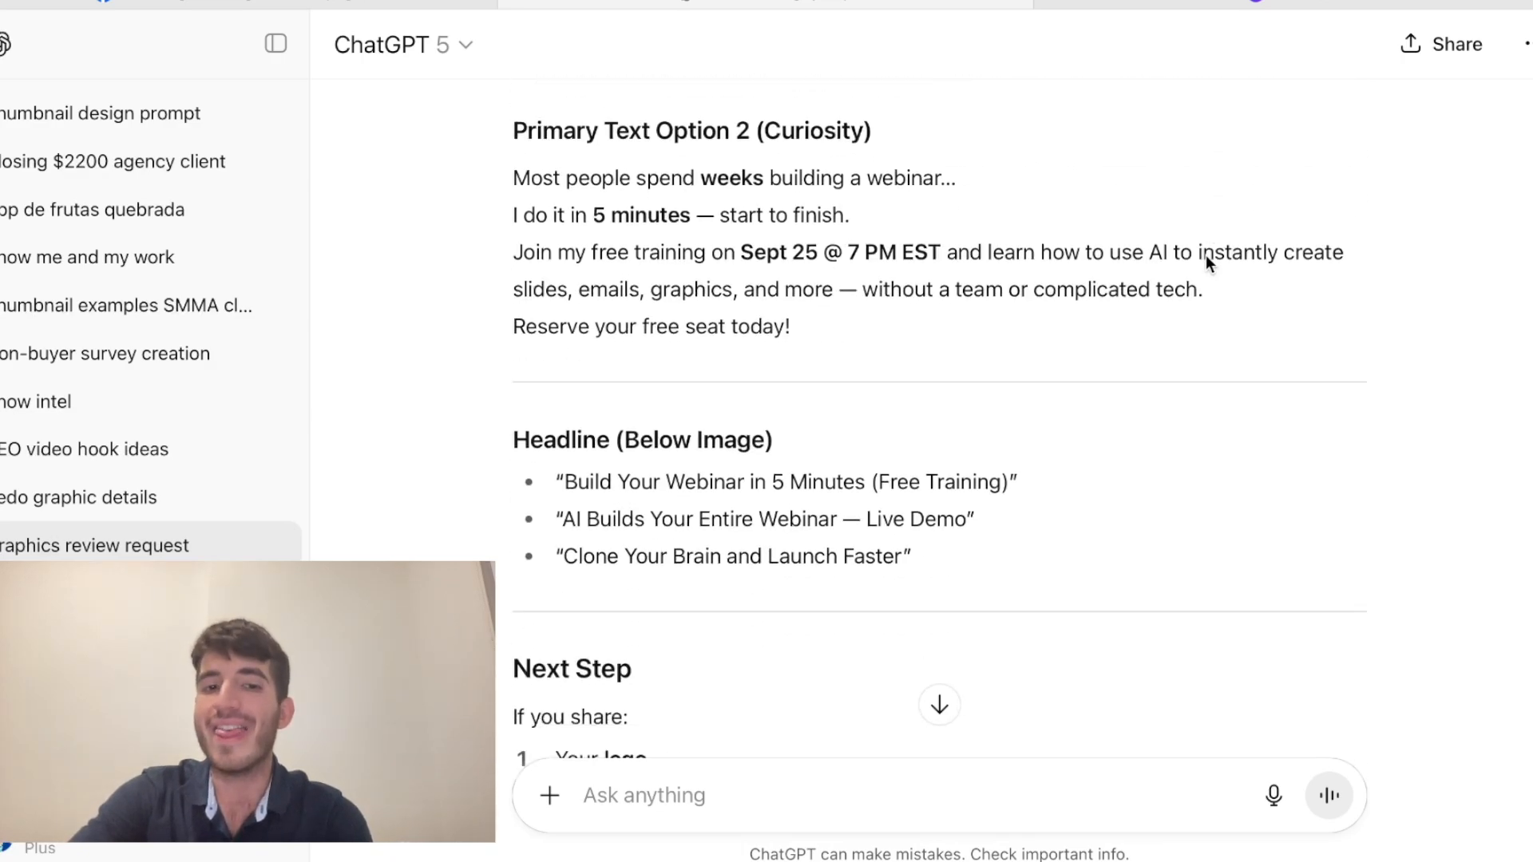
- Examine the Next Step and Quick Confirmation questions about logo, headshot and CTA button style
{"action": "scroll", "coordinate": [1206, 259], "scroll_direction": "down", "scroll_amount": 3}
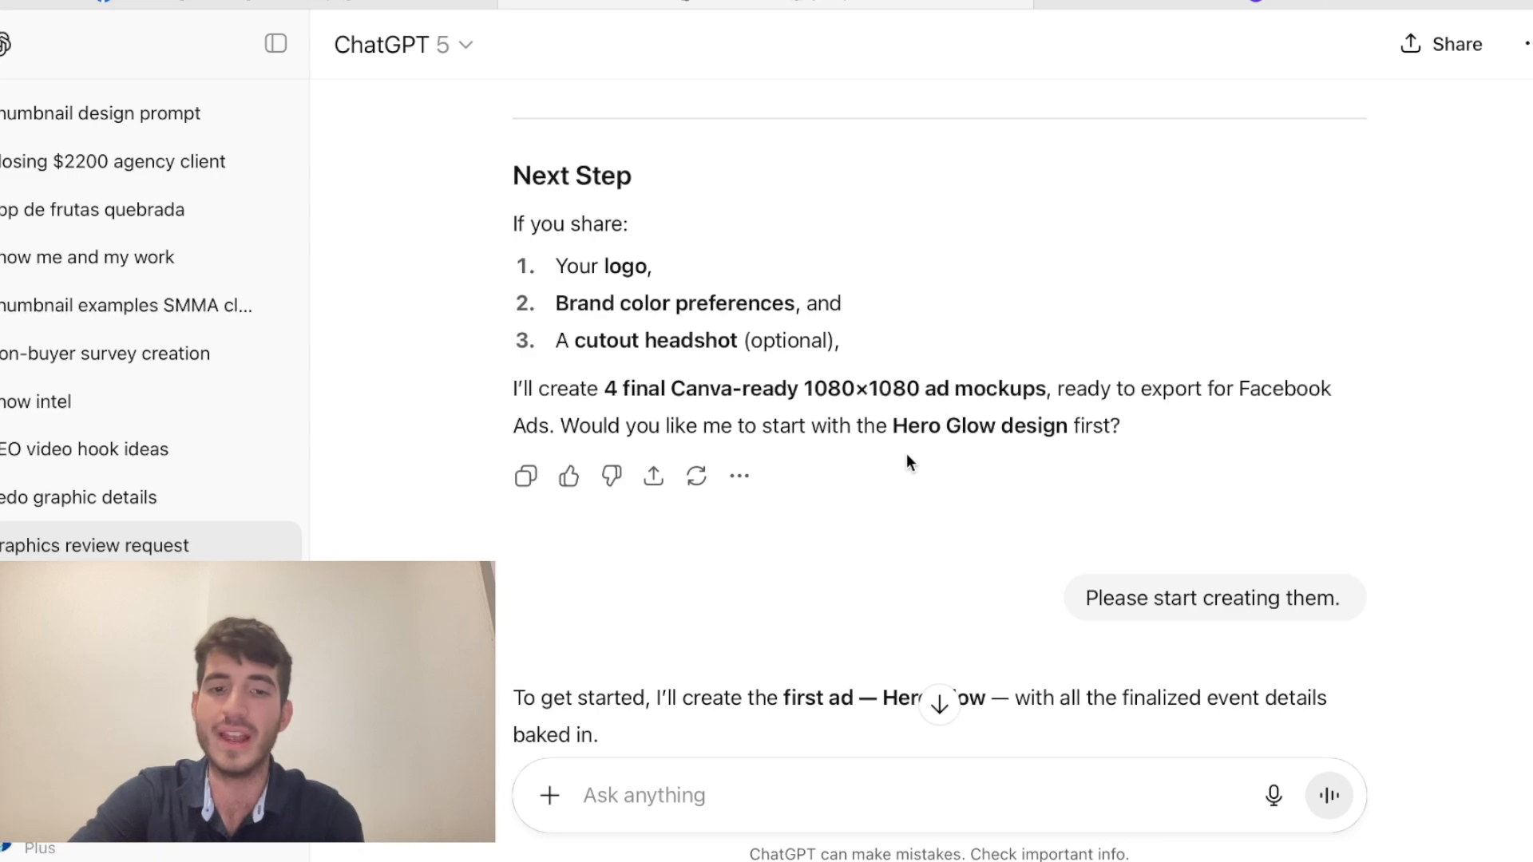
{"action": "scroll", "coordinate": [907, 454], "scroll_direction": "down", "scroll_amount": 7}
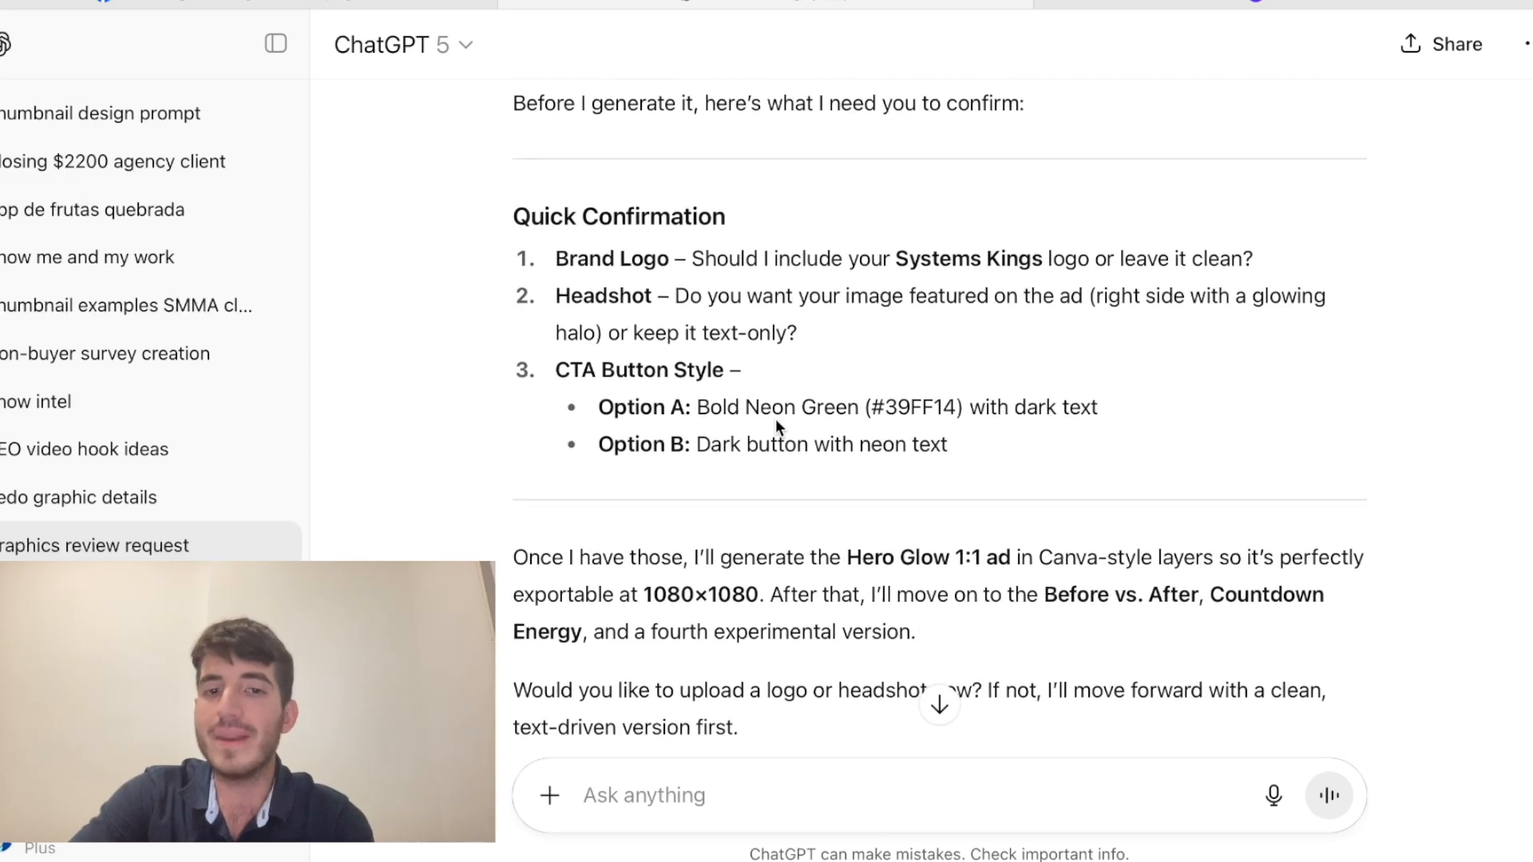
{"action": "scroll", "coordinate": [779, 423], "scroll_direction": "down", "scroll_amount": 3}
{"action": "scroll", "coordinate": [774, 418], "scroll_direction": "up", "scroll_amount": 5}
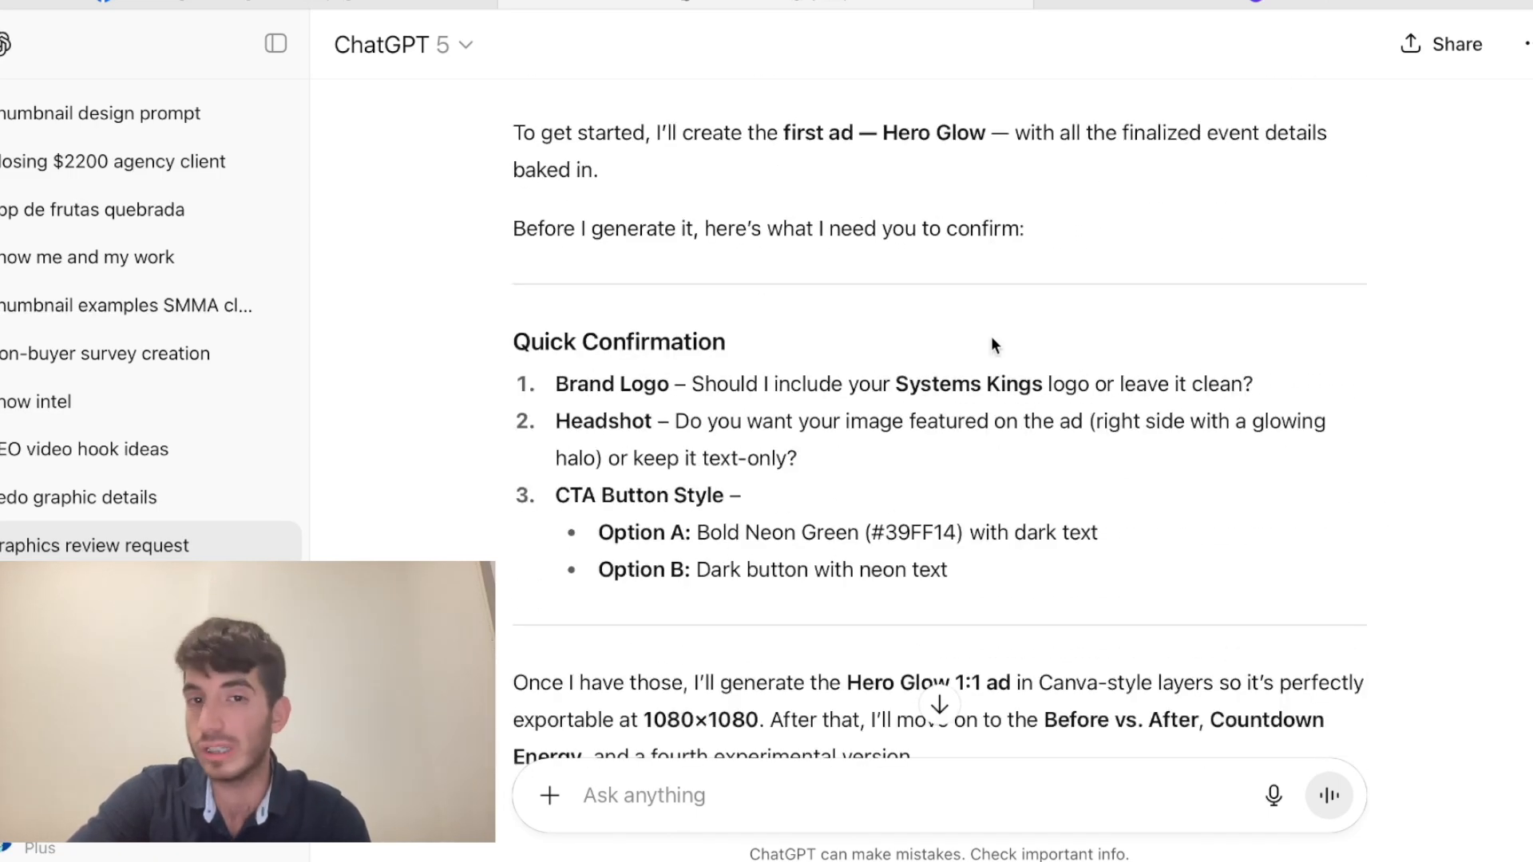
{"action": "scroll", "coordinate": [1119, 372], "scroll_direction": "down", "scroll_amount": 8}
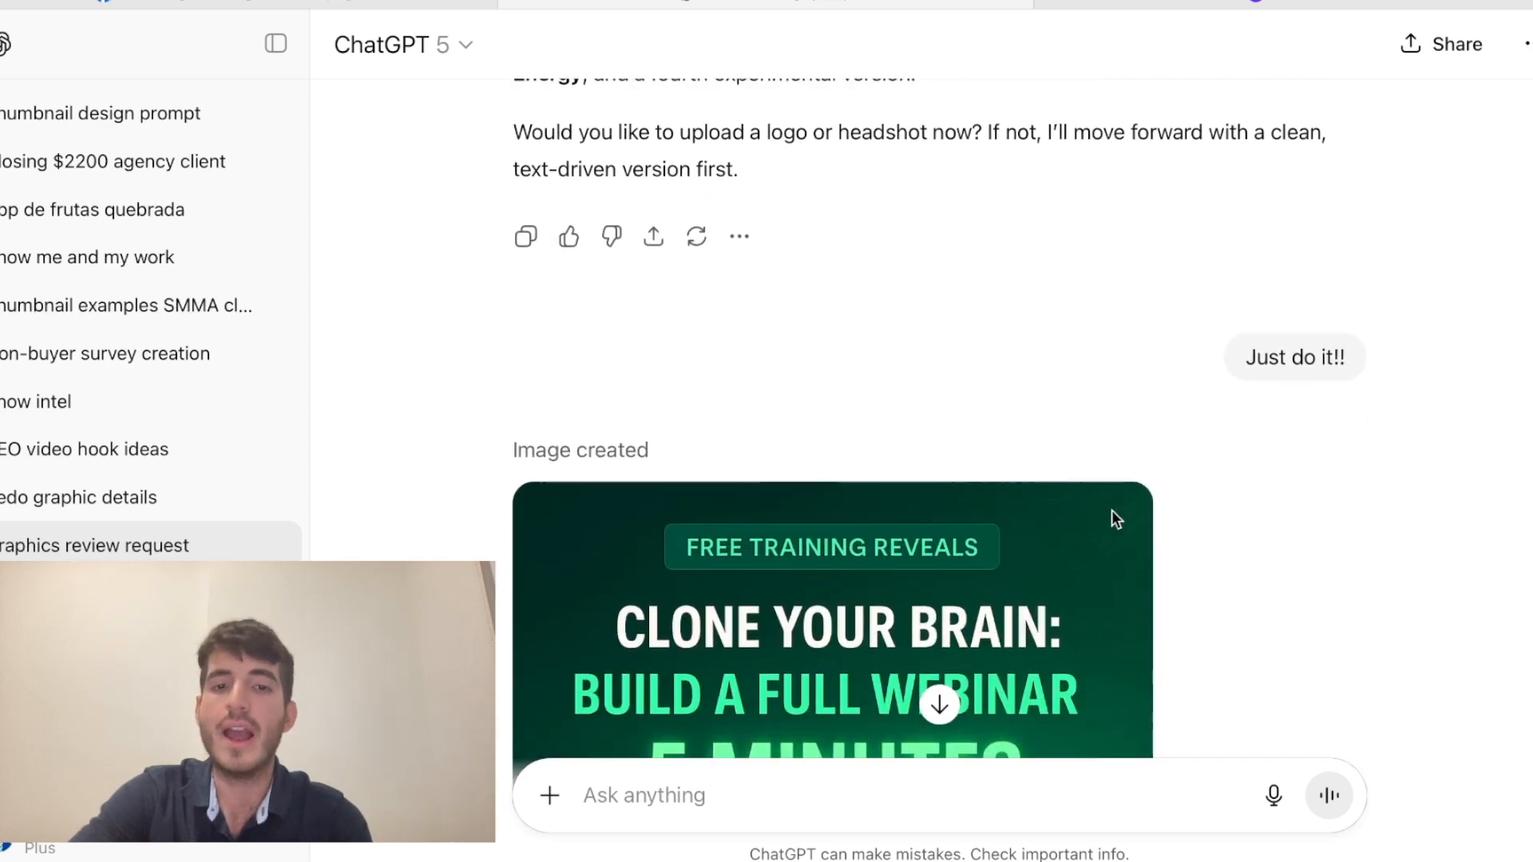
- Compare the first generated webinar ad with the redone version and read the revision requests between them
{"action": "scroll", "coordinate": [1111, 520], "scroll_direction": "down", "scroll_amount": 4}
{"action": "scroll", "coordinate": [1275, 422], "scroll_direction": "down", "scroll_amount": 3}
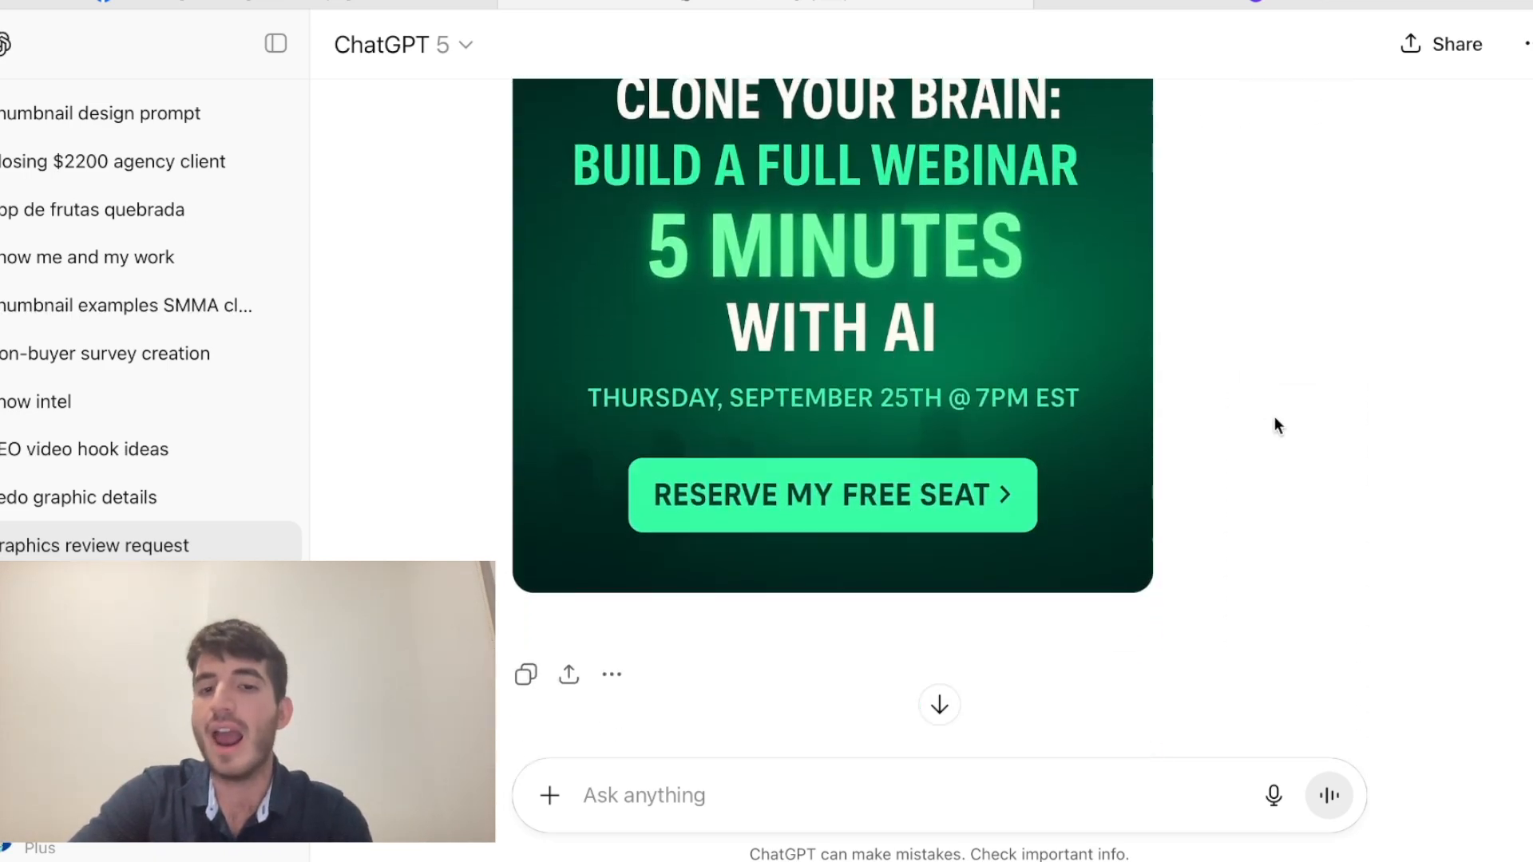
{"action": "scroll", "coordinate": [1274, 425], "scroll_direction": "down", "scroll_amount": 5}
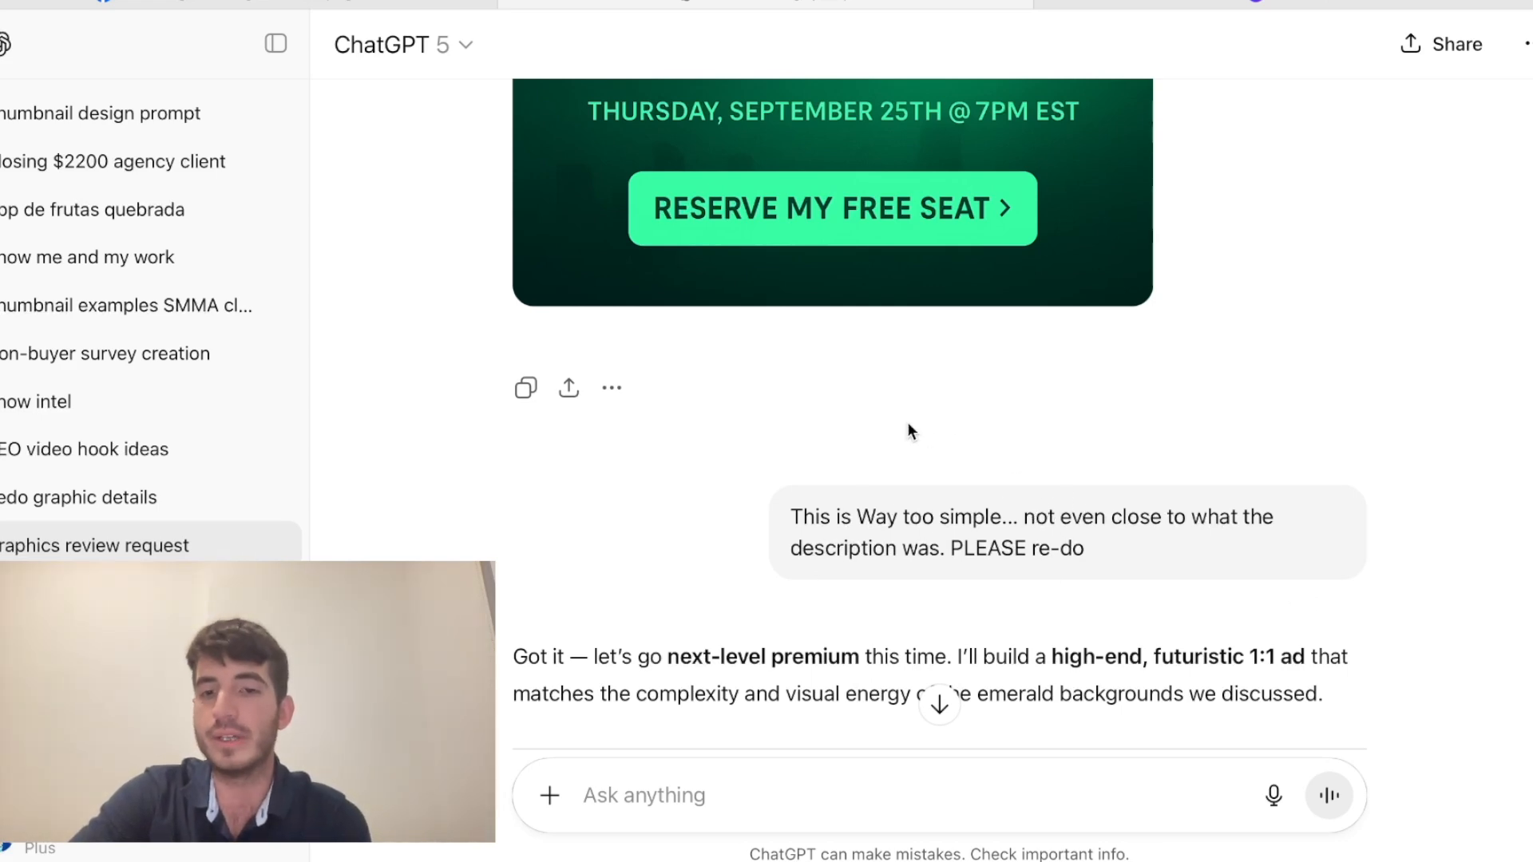
{"action": "scroll", "coordinate": [955, 411], "scroll_direction": "down", "scroll_amount": 20}
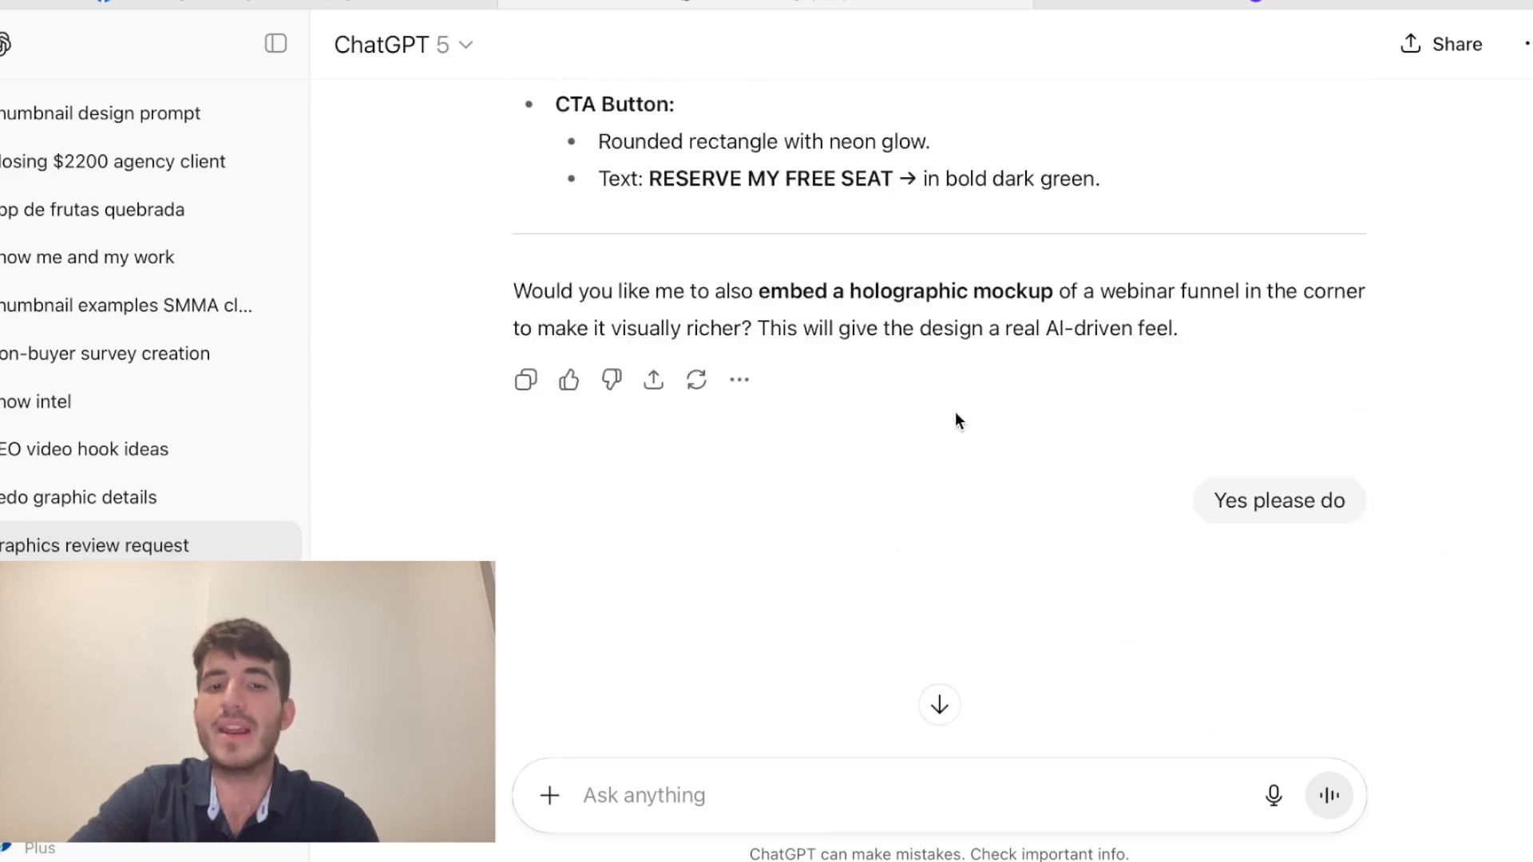
{"action": "scroll", "coordinate": [955, 413], "scroll_direction": "down", "scroll_amount": 7}
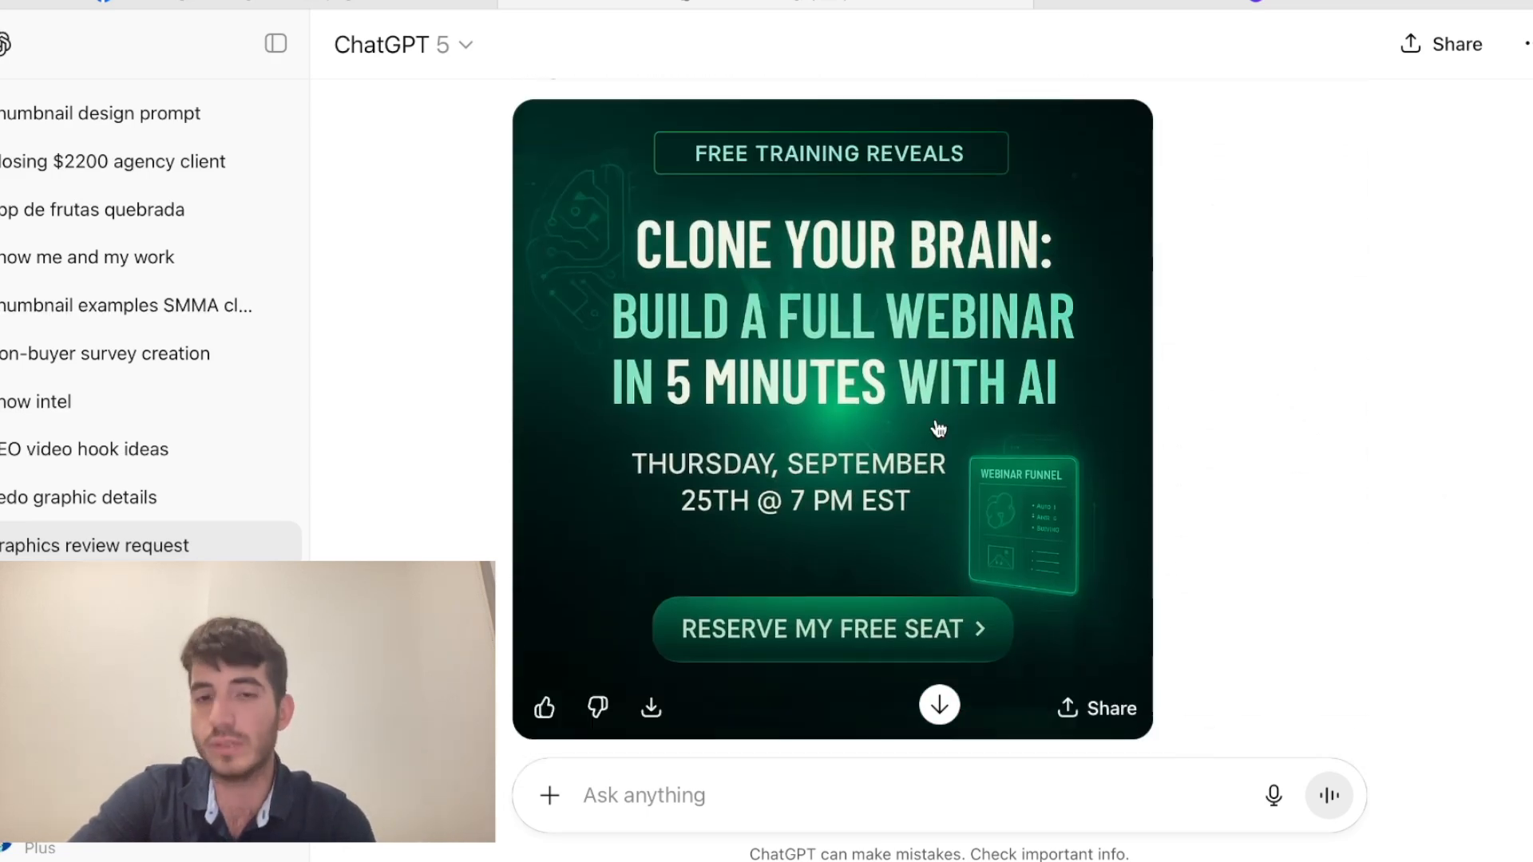
{"action": "scroll", "coordinate": [1283, 407], "scroll_direction": "down", "scroll_amount": 1}
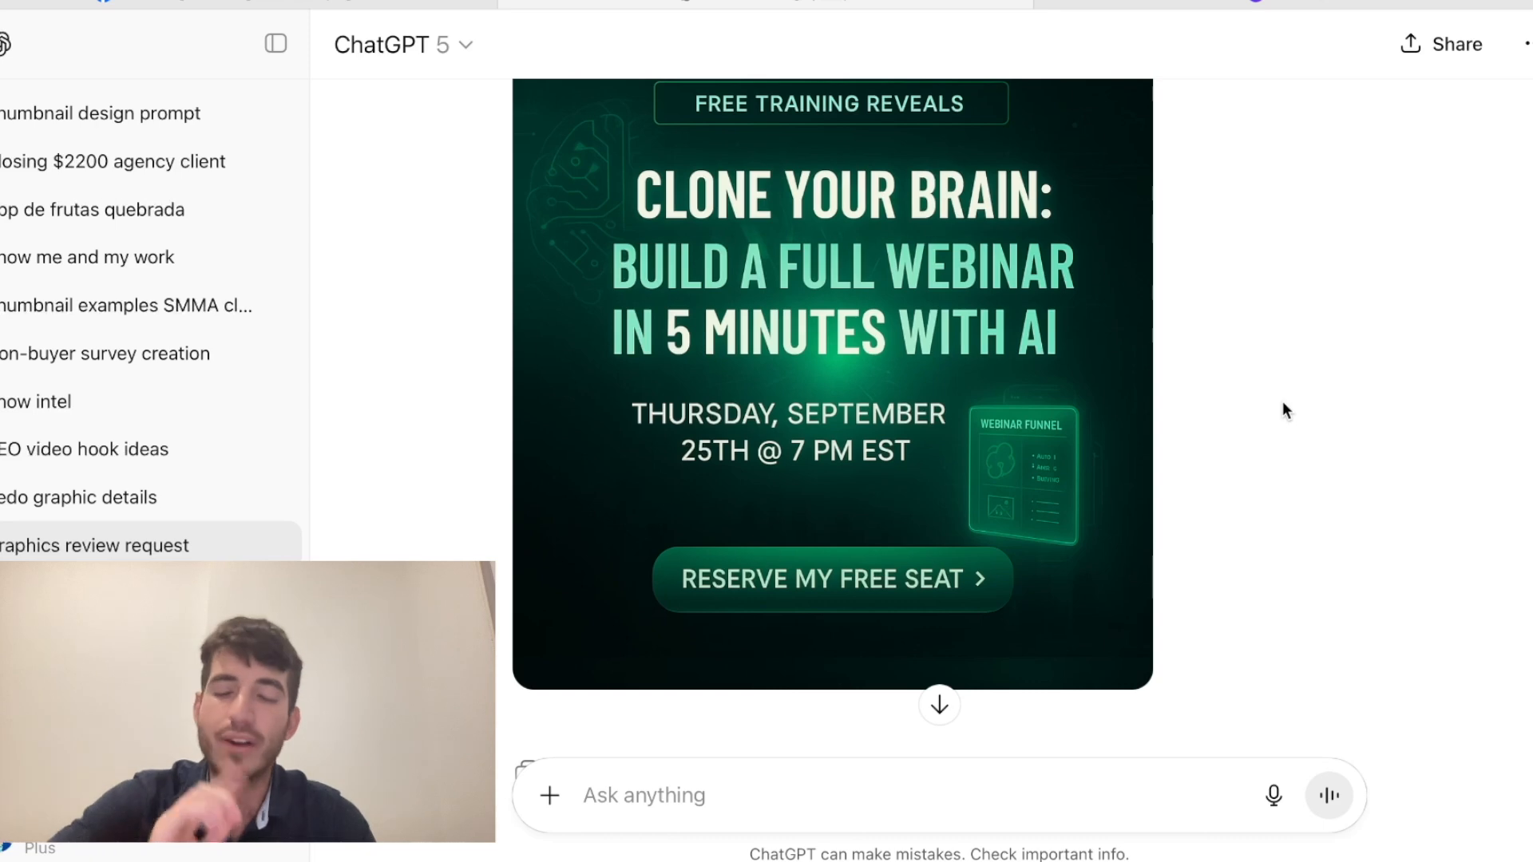
{"action": "scroll", "coordinate": [1282, 401], "scroll_direction": "down", "scroll_amount": 8}
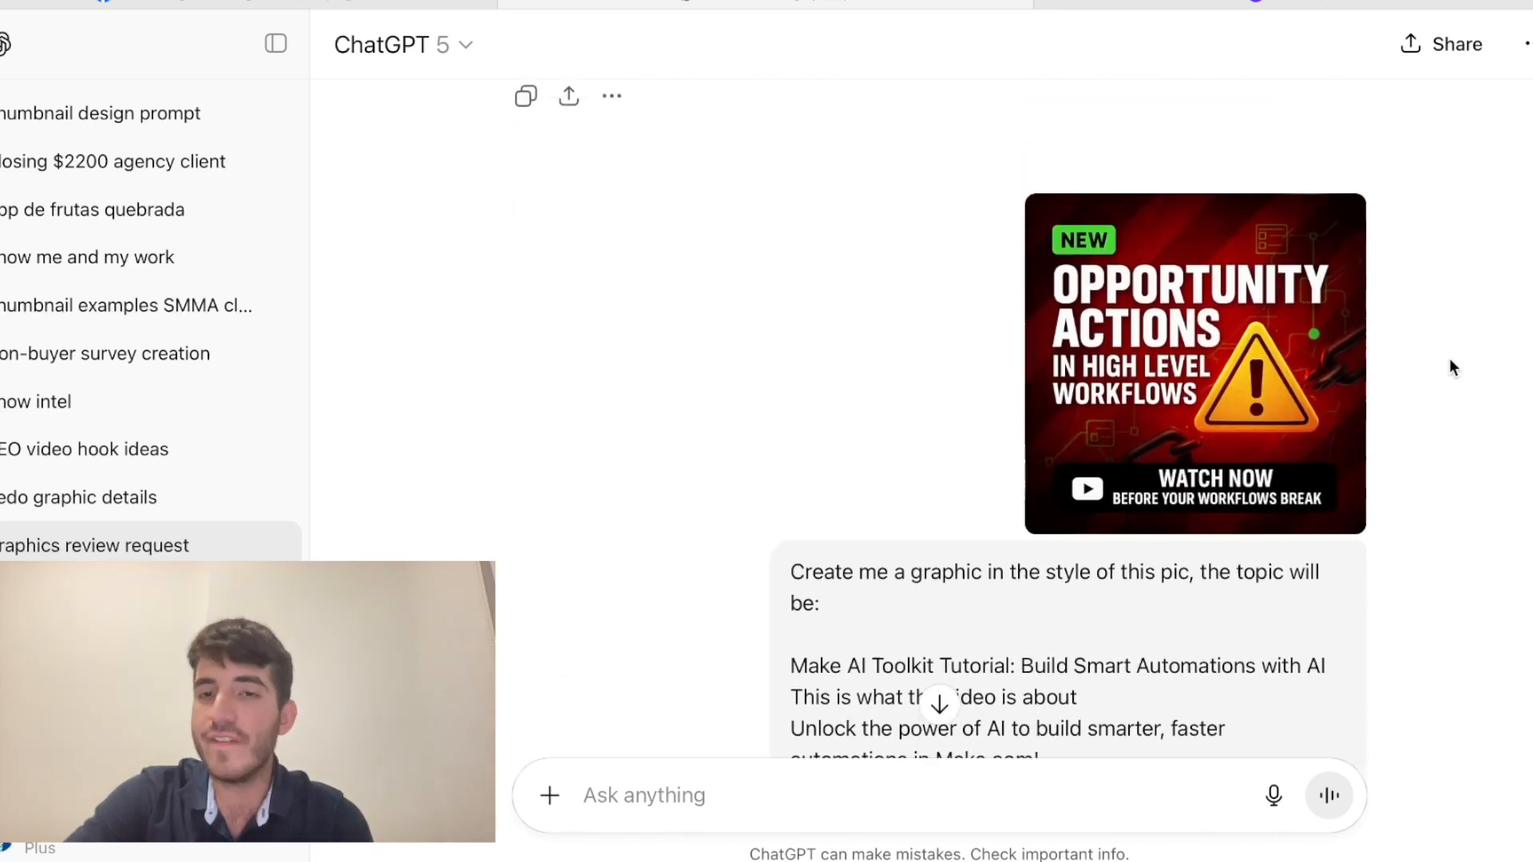
- Open the conversation about redoing graphic details, view the uploaded Clone Your Brain graphic enlarged, and look at the date-swap request and generated image
{"action": "left_click", "coordinate": [83, 495]}
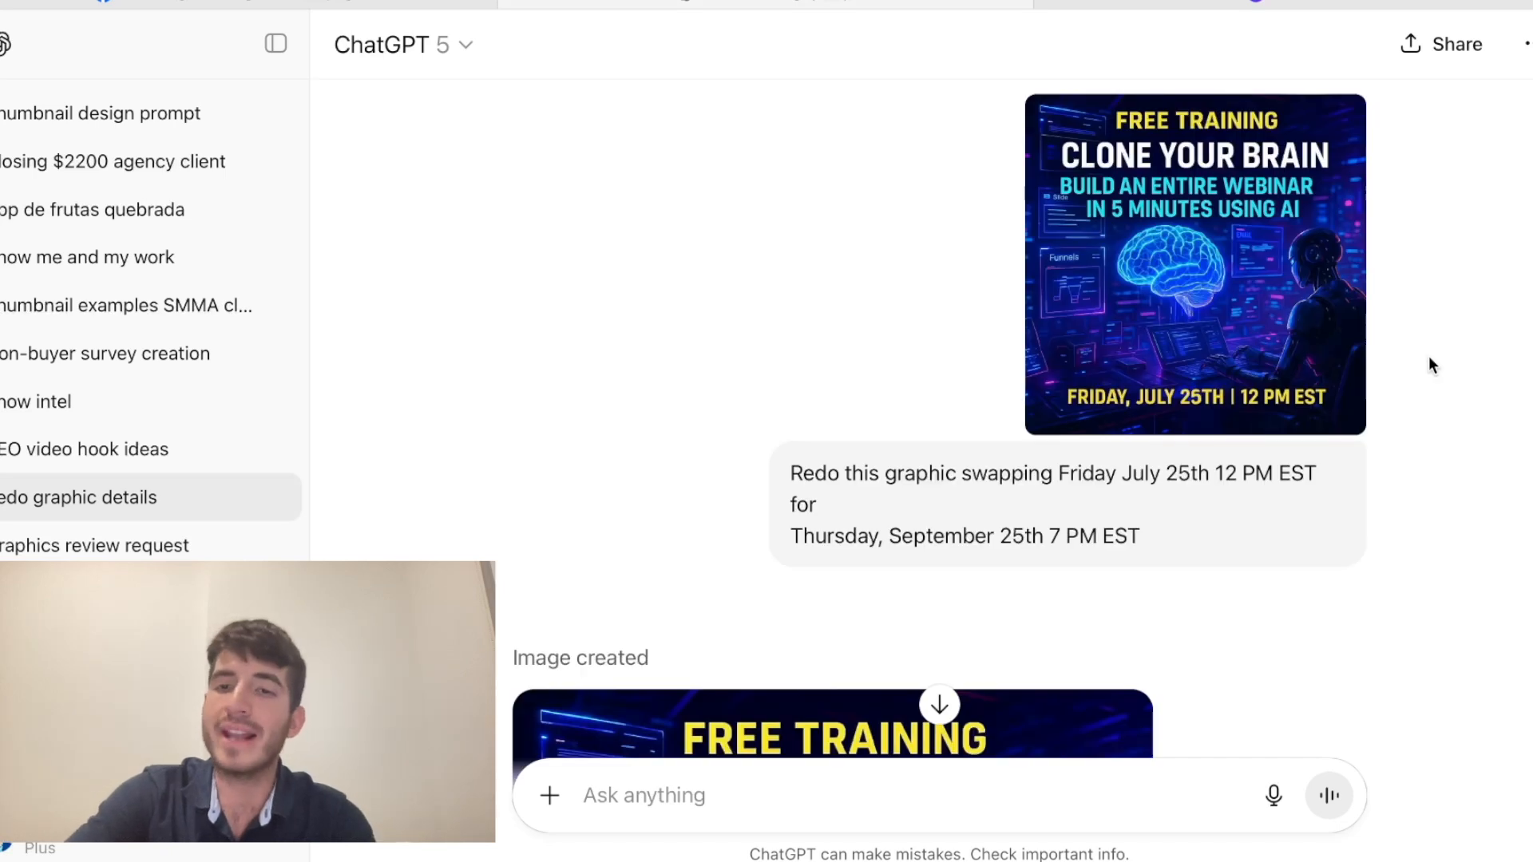
{"action": "left_click", "coordinate": [1228, 266]}
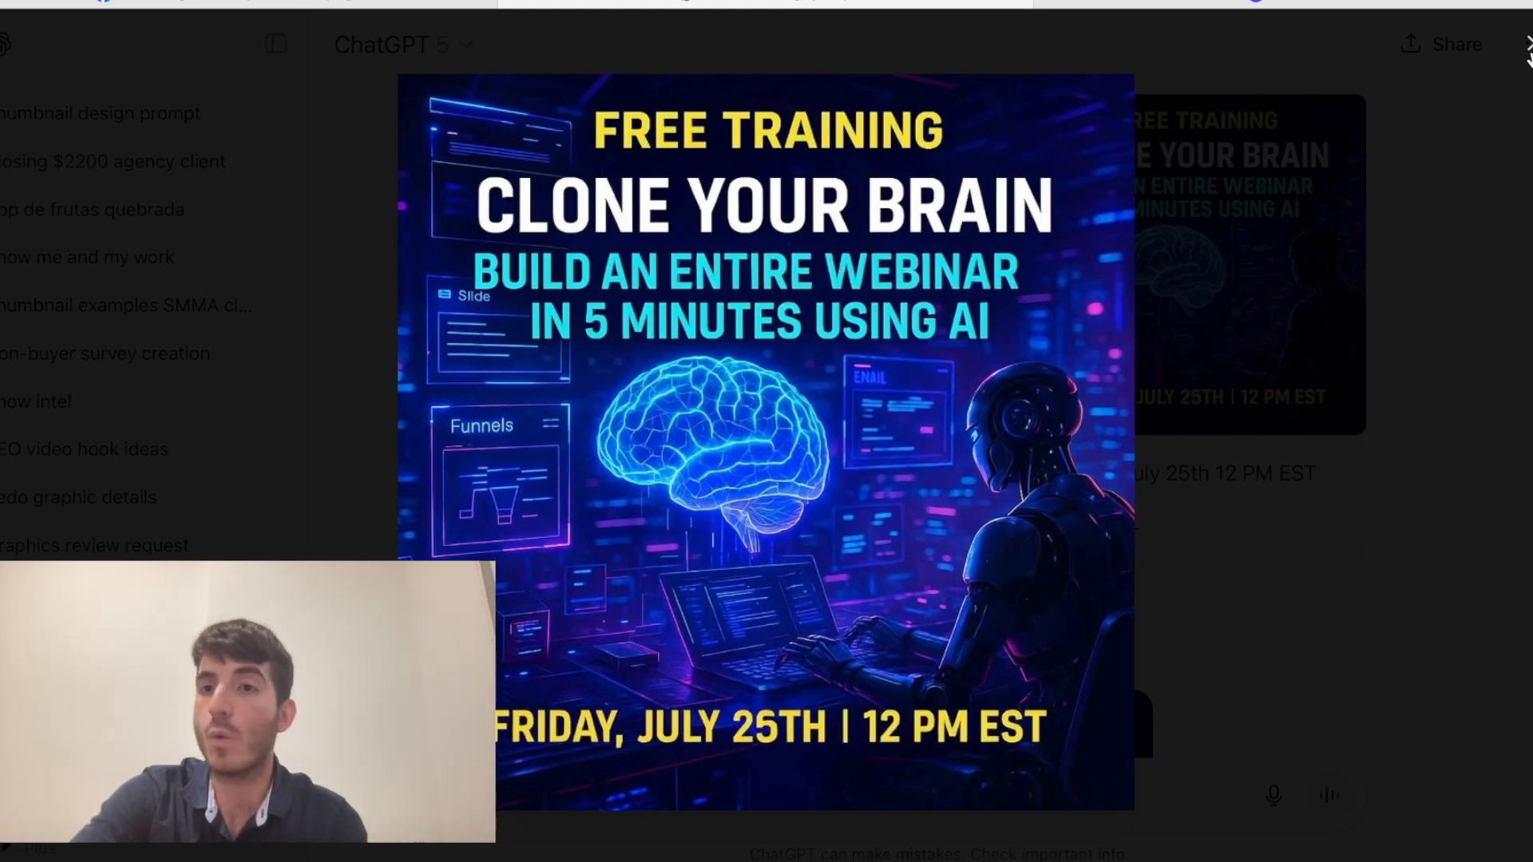
{"action": "left_click", "coordinate": [1527, 46]}
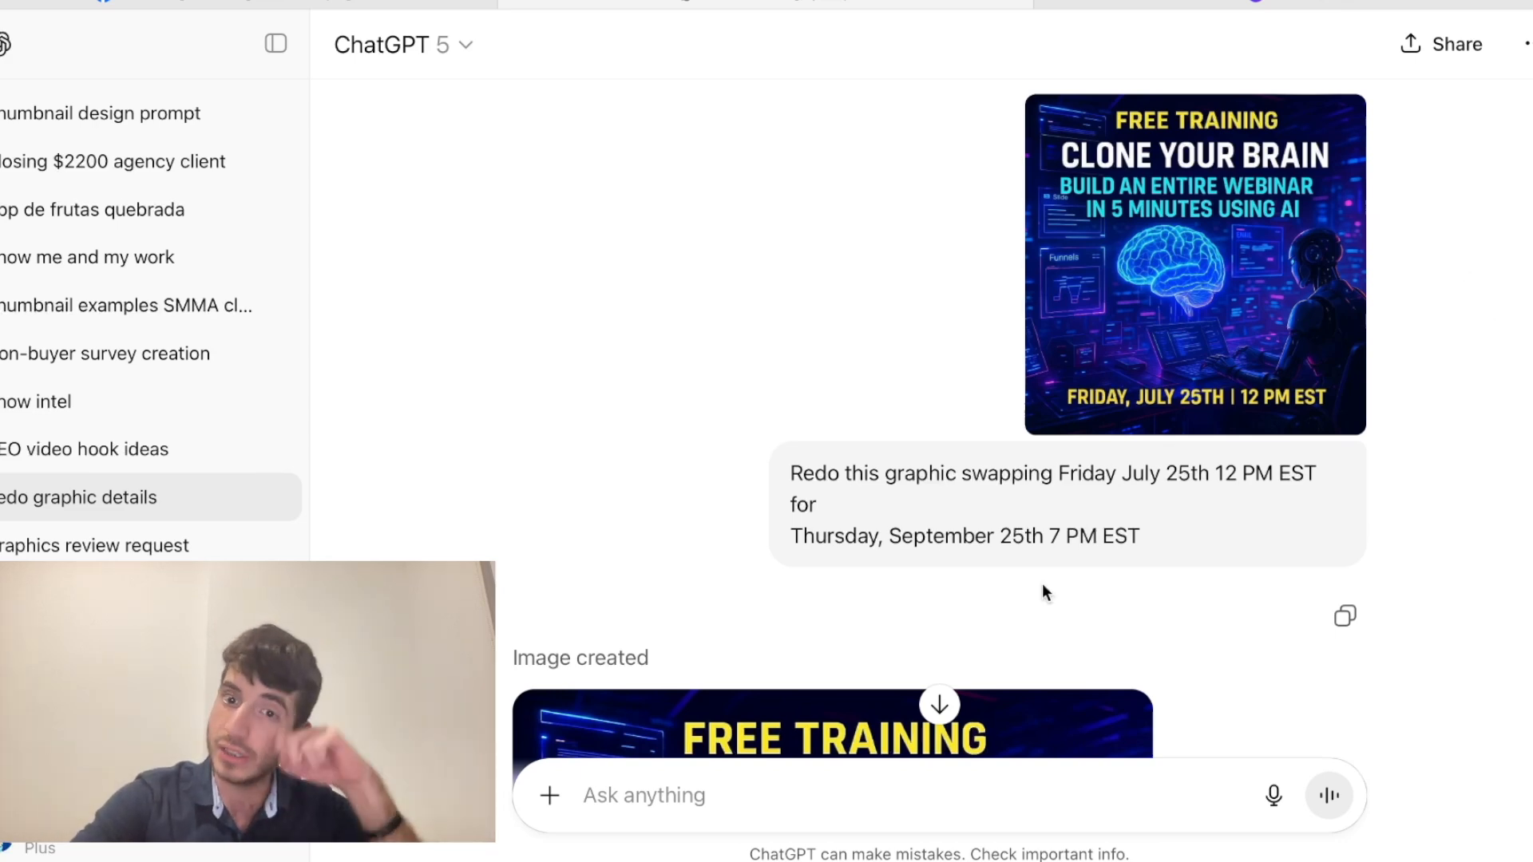
{"action": "scroll", "coordinate": [711, 439], "scroll_direction": "down", "scroll_amount": 7}
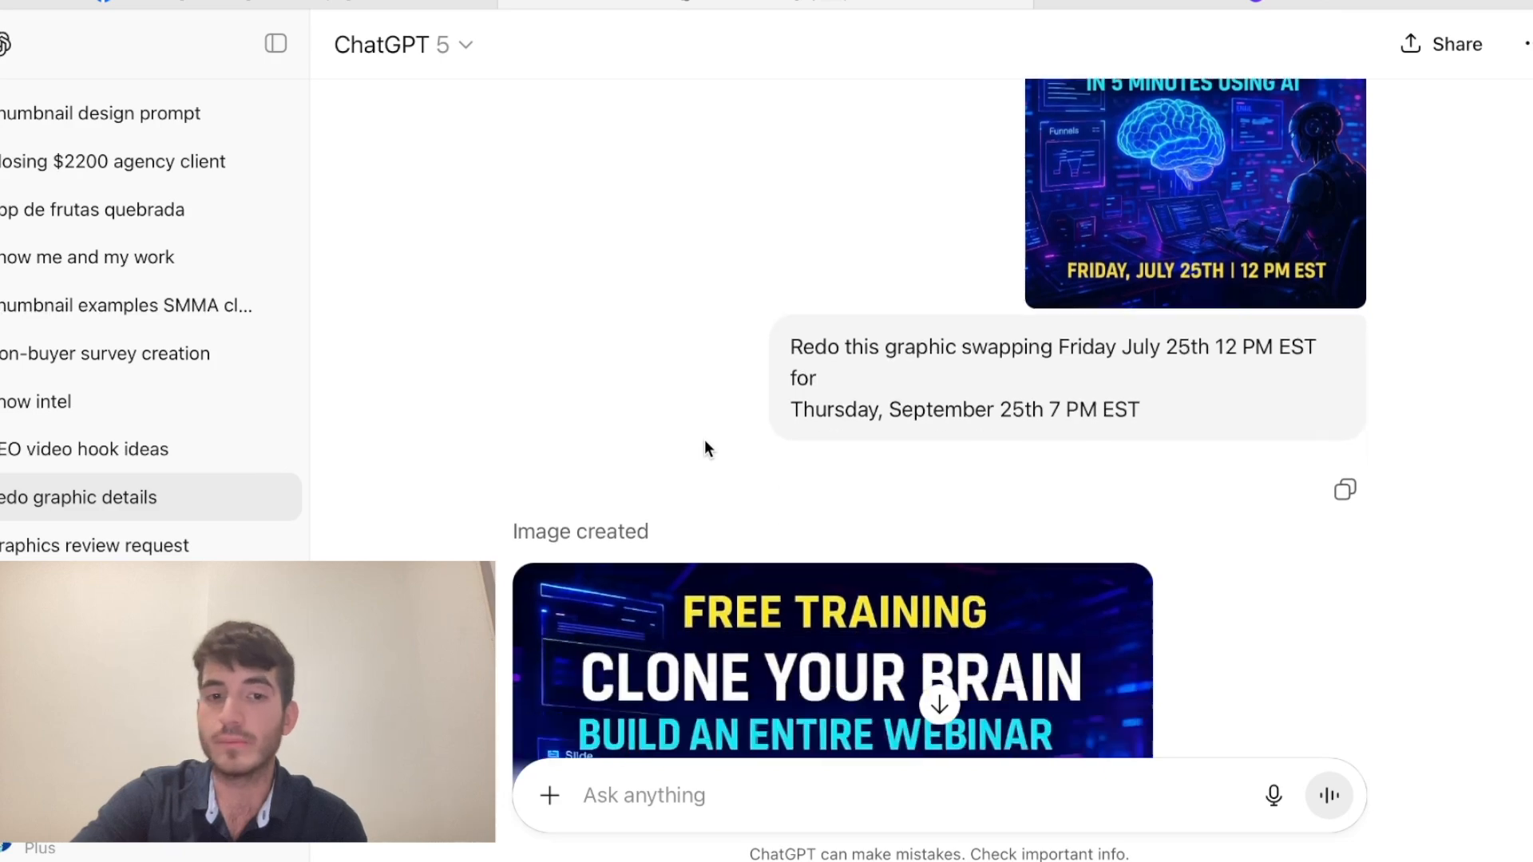
- Examine the date-swapped Clone Your Brain graphic, the "Describe this graphic" prompt and the description of its key elements
{"action": "scroll", "coordinate": [1272, 399], "scroll_direction": "down", "scroll_amount": 6}
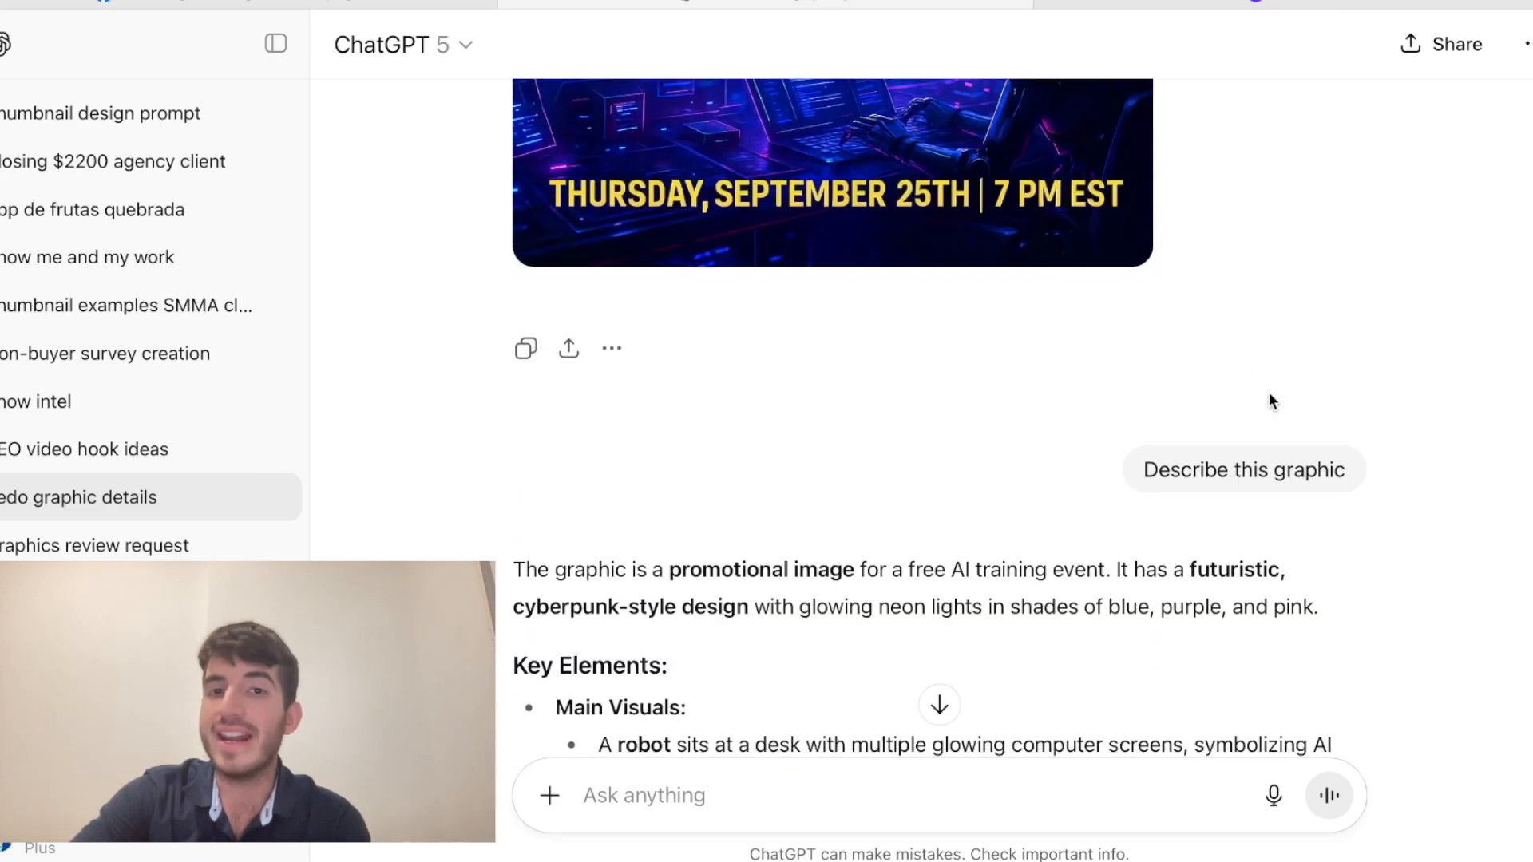
{"action": "scroll", "coordinate": [1270, 400], "scroll_direction": "down", "scroll_amount": 3}
{"action": "left_click_drag", "start_coordinate": [1143, 221], "coordinate": [1358, 223]}
{"action": "left_click", "coordinate": [1286, 223]}
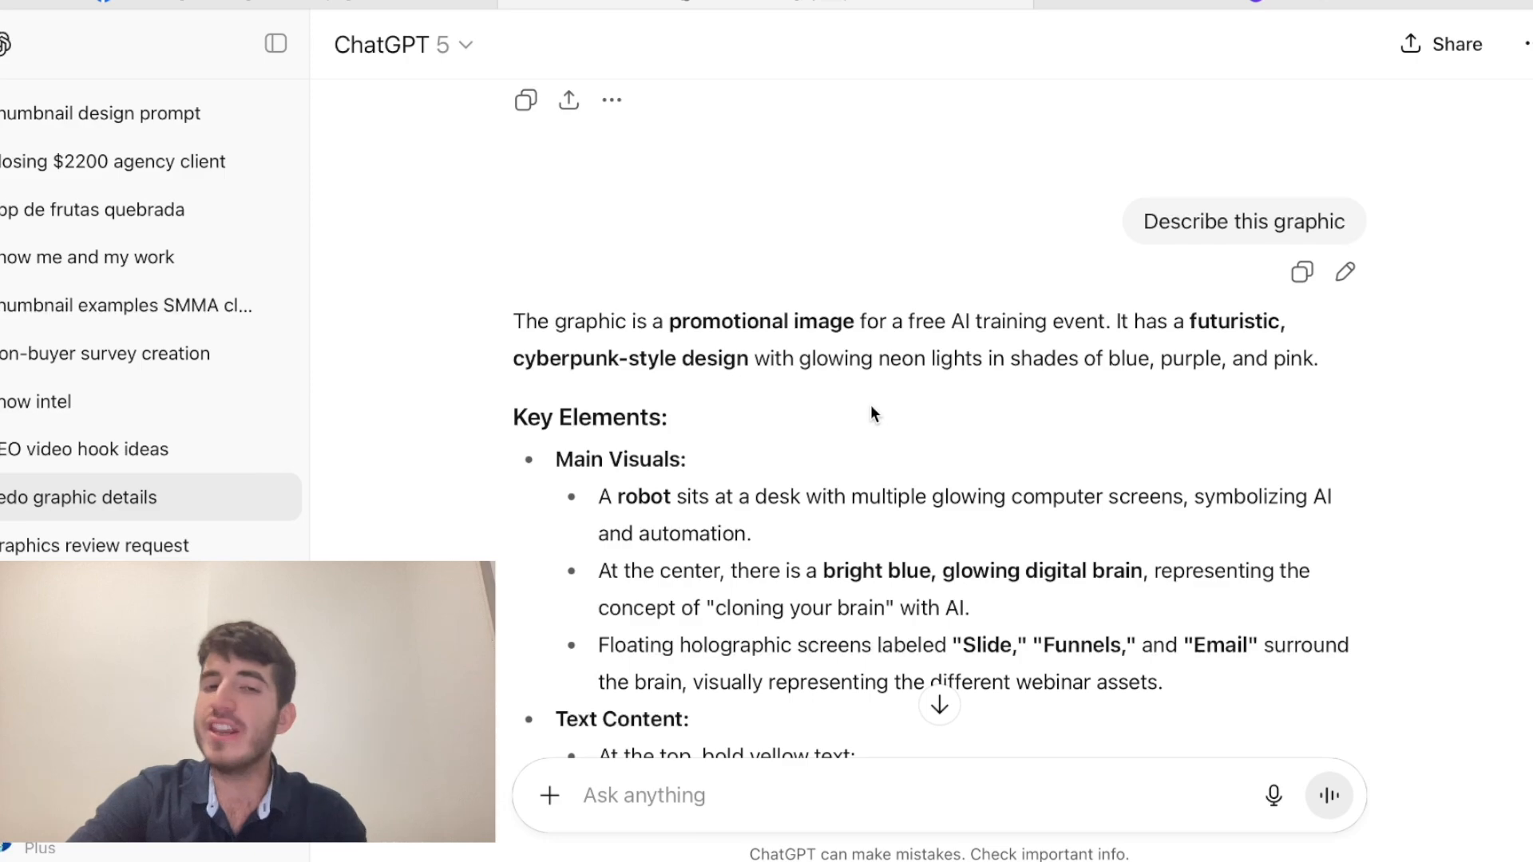
{"action": "scroll", "coordinate": [872, 409], "scroll_direction": "down", "scroll_amount": 10}
{"action": "scroll", "coordinate": [1163, 305], "scroll_direction": "down", "scroll_amount": 12}
{"action": "scroll", "coordinate": [769, 217], "scroll_direction": "down", "scroll_amount": 4}
- Read the prompt asking for another design with the Emerald green color palette
{"action": "scroll", "coordinate": [769, 217], "scroll_direction": "up", "scroll_amount": 8}
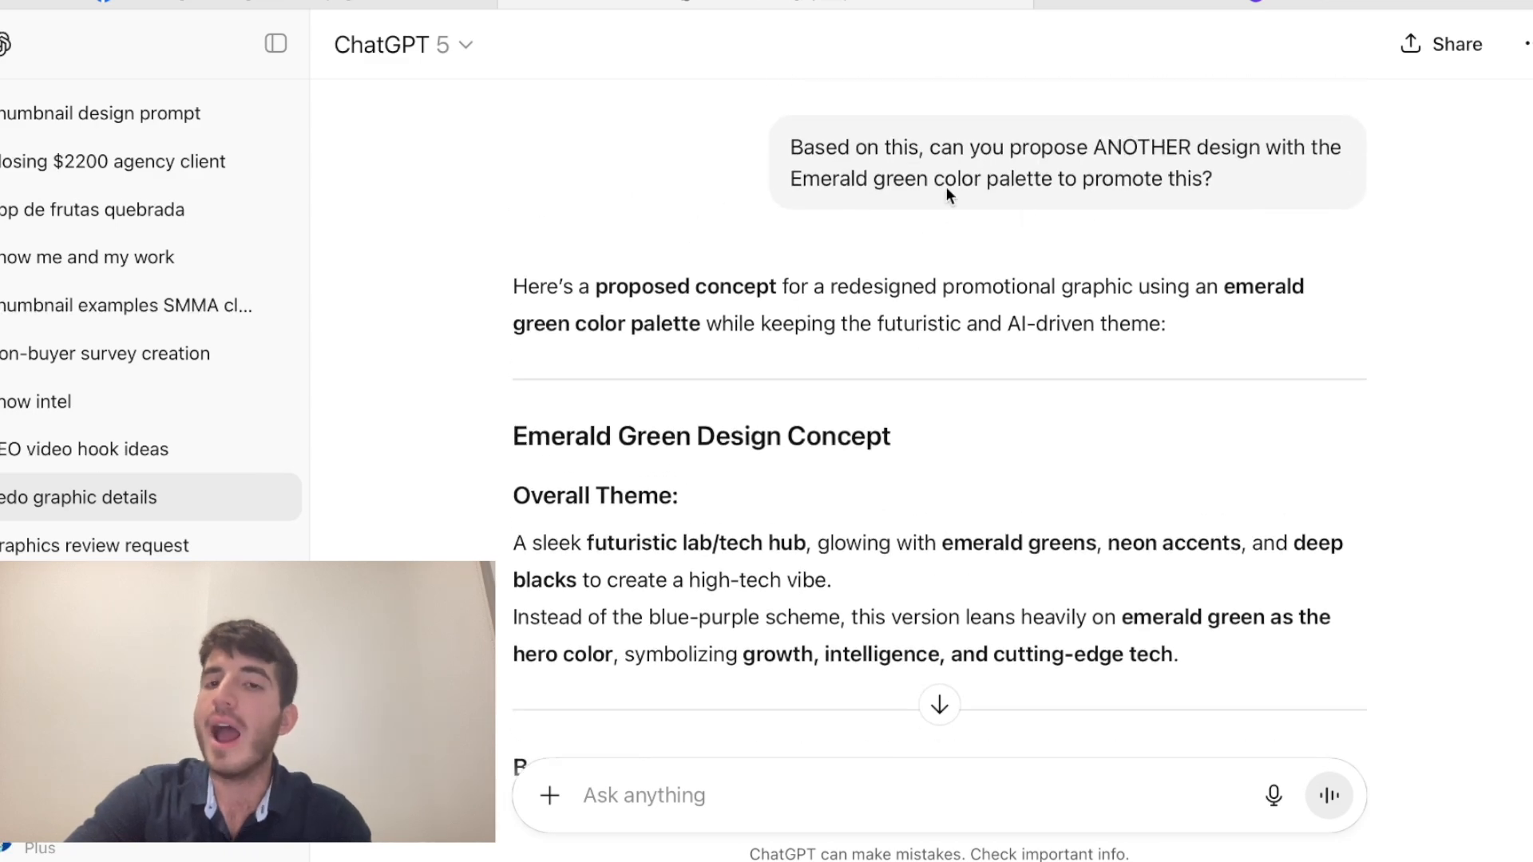
{"action": "left_click_drag", "start_coordinate": [787, 143], "coordinate": [1261, 184]}
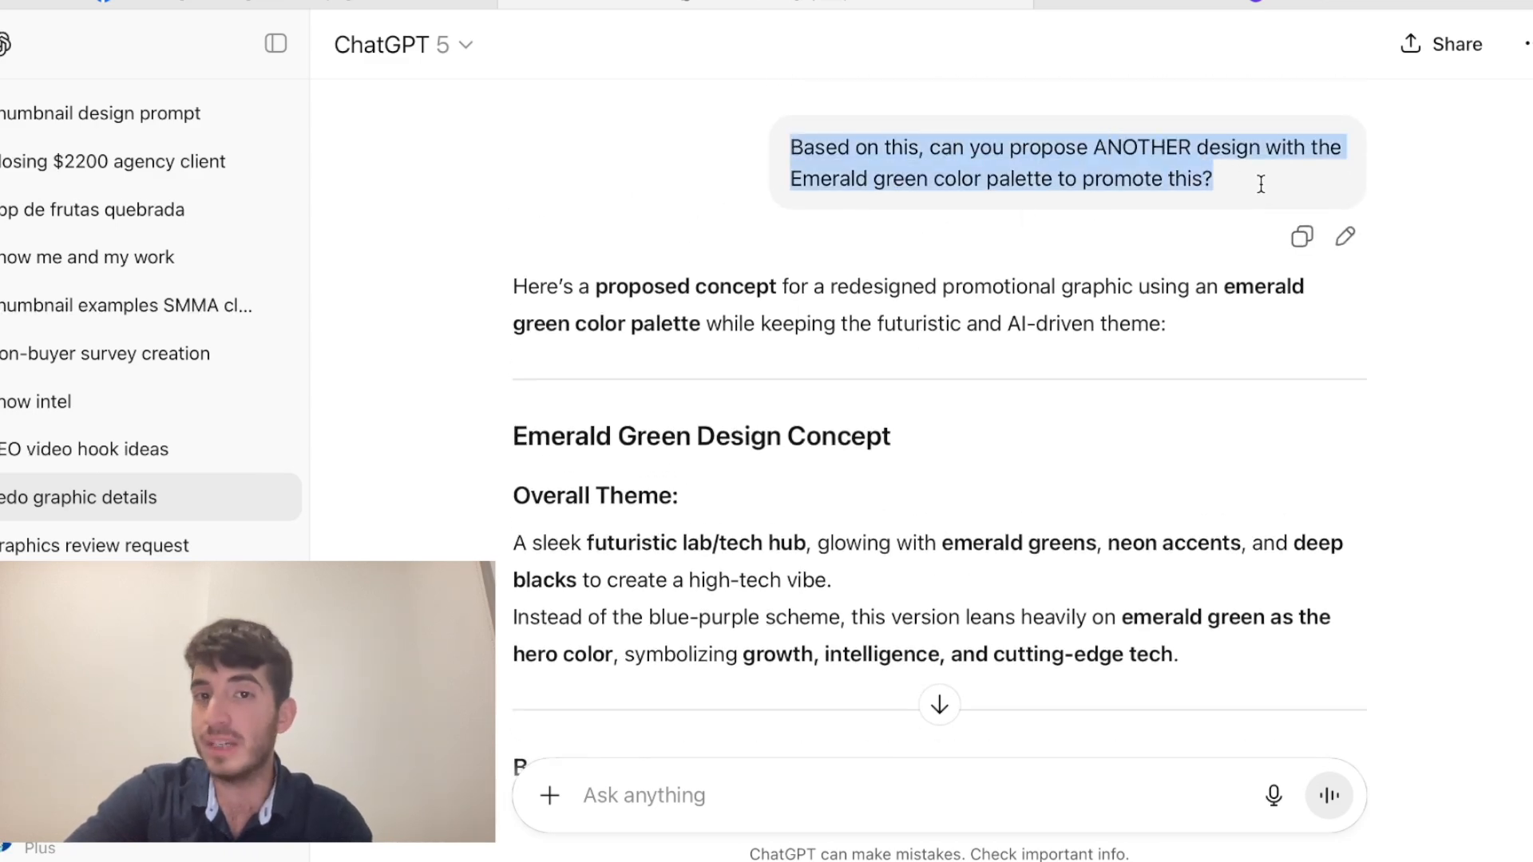
{"action": "left_click", "coordinate": [1180, 169]}
{"action": "left_click_drag", "start_coordinate": [793, 179], "coordinate": [1109, 184]}
{"action": "left_click", "coordinate": [1110, 190]}
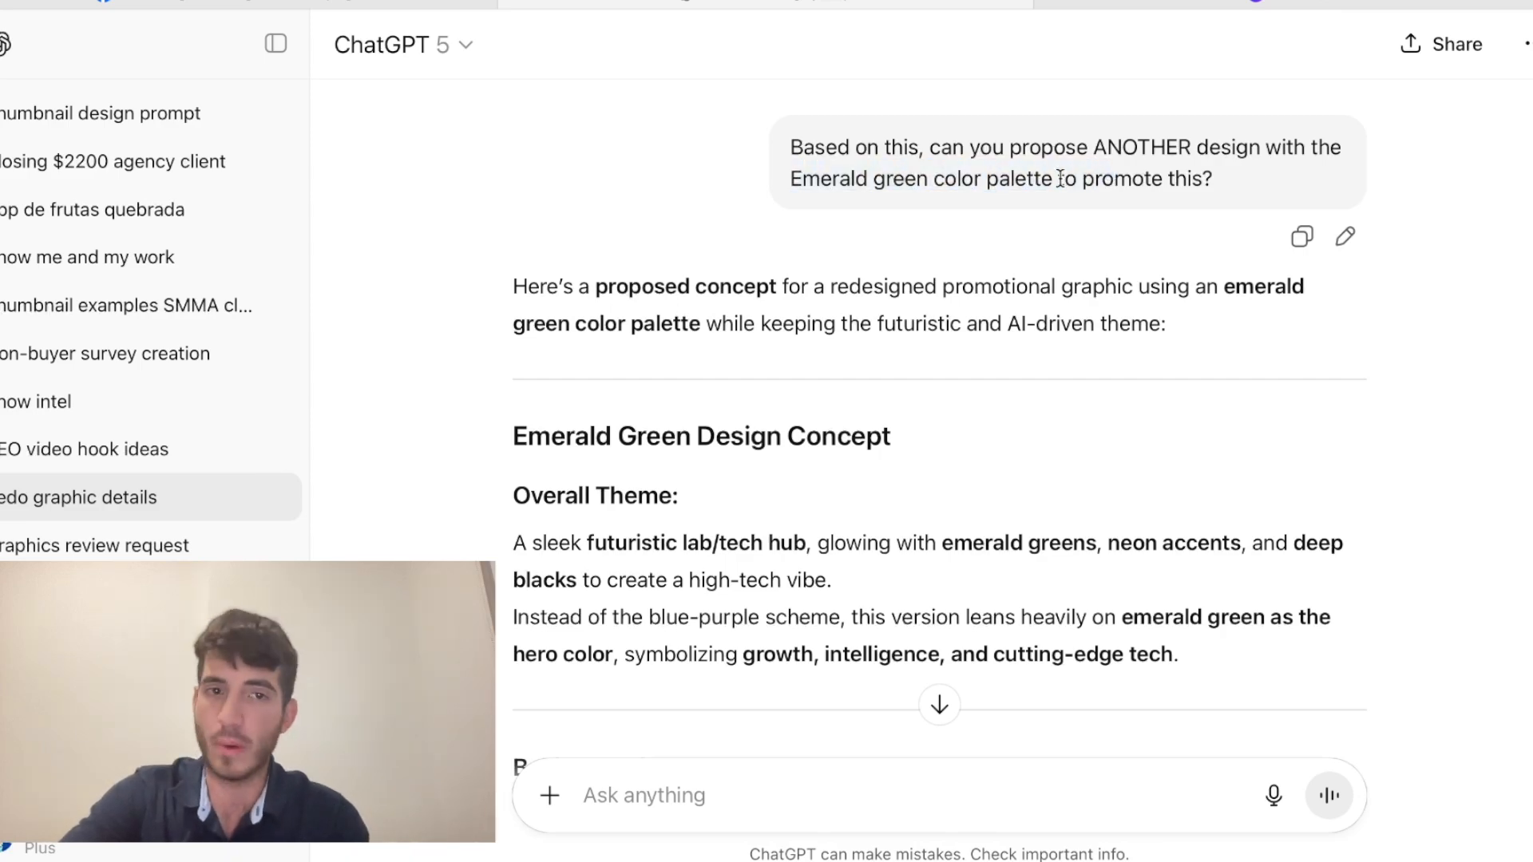
- Read the Emerald Green Design Concept through its sample mockup offer and view the green graphic generated from "Design it"
{"action": "scroll", "coordinate": [841, 441], "scroll_direction": "down", "scroll_amount": 5}
{"action": "scroll", "coordinate": [712, 382], "scroll_direction": "down", "scroll_amount": 20}
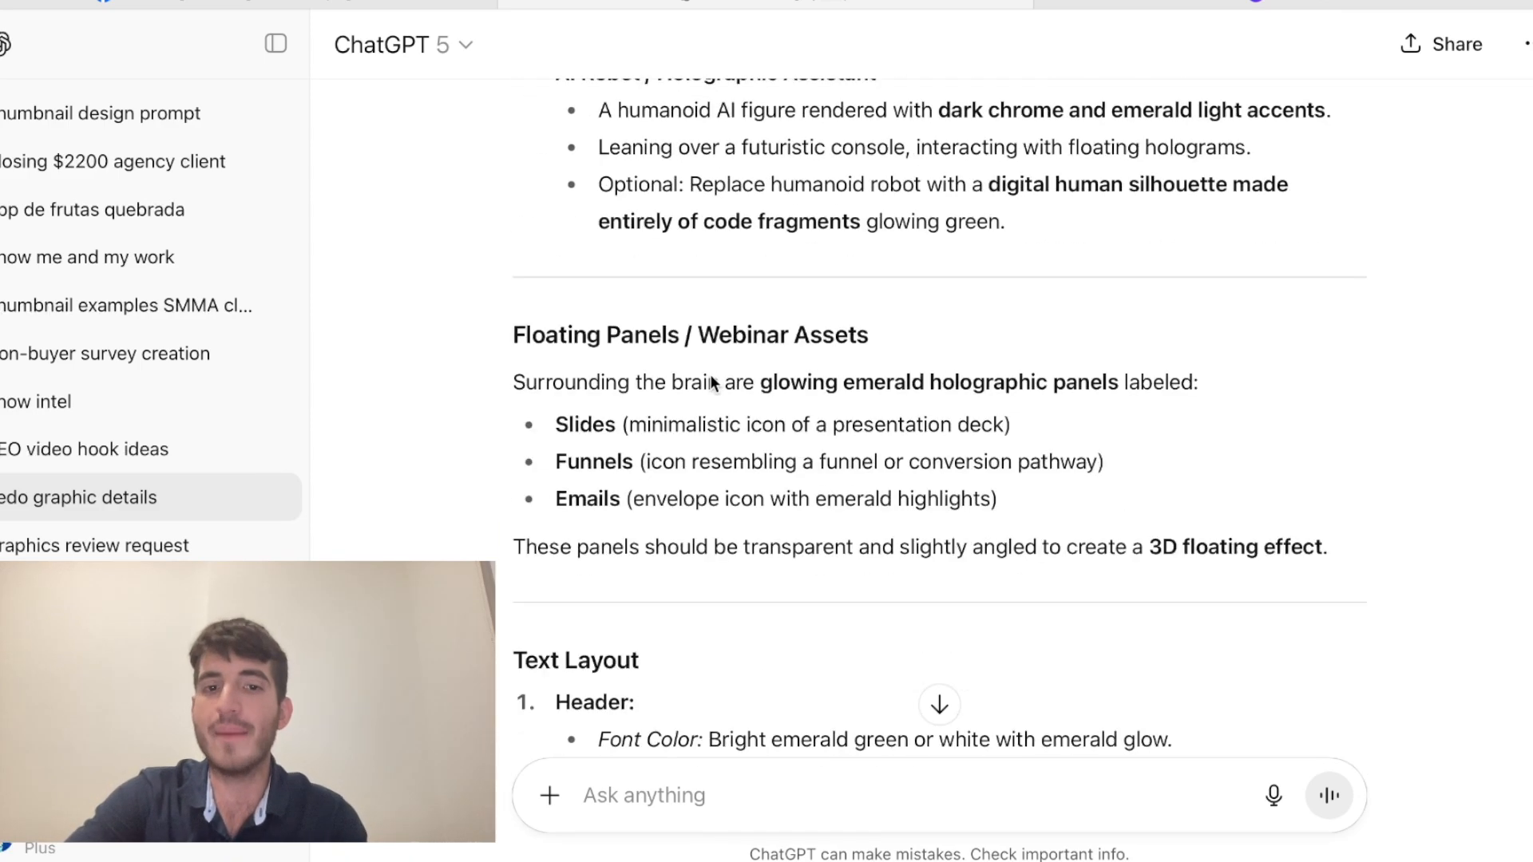
{"action": "scroll", "coordinate": [711, 377], "scroll_direction": "down", "scroll_amount": 1}
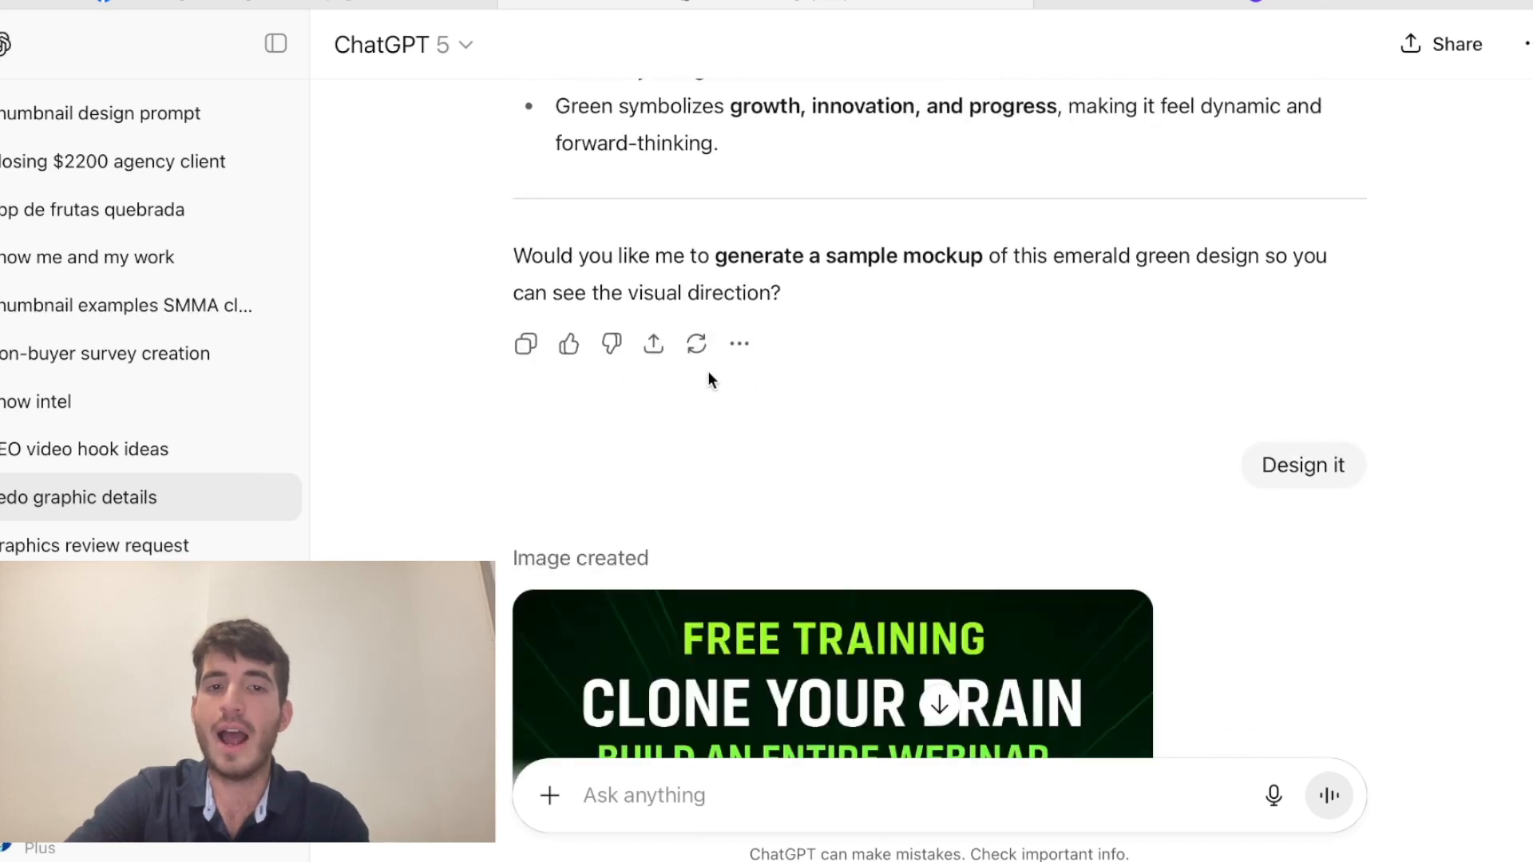
{"action": "left_click_drag", "start_coordinate": [513, 256], "coordinate": [1021, 259]}
{"action": "left_click", "coordinate": [1148, 390]}
{"action": "scroll", "coordinate": [1149, 391], "scroll_direction": "down", "scroll_amount": 6}
{"action": "scroll", "coordinate": [1148, 390], "scroll_direction": "down", "scroll_amount": 1}
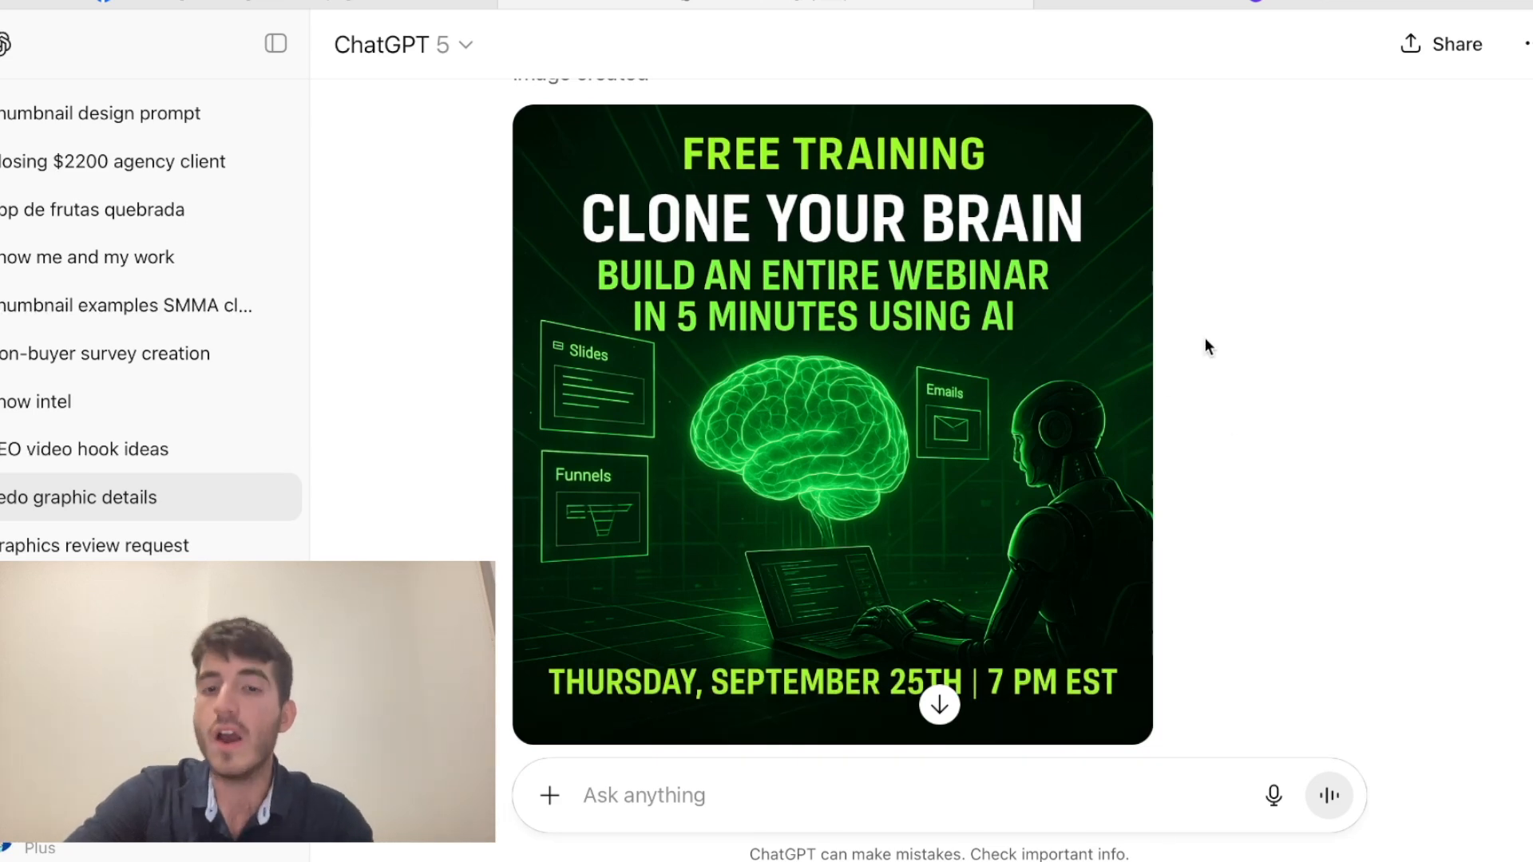
- Read the request for a totally different concept with a 180 degree change and view the generated orange graphic
{"action": "scroll", "coordinate": [1316, 357], "scroll_direction": "down", "scroll_amount": 5}
{"action": "left_click_drag", "start_coordinate": [799, 498], "coordinate": [1229, 532]}
{"action": "left_click", "coordinate": [1217, 536]}
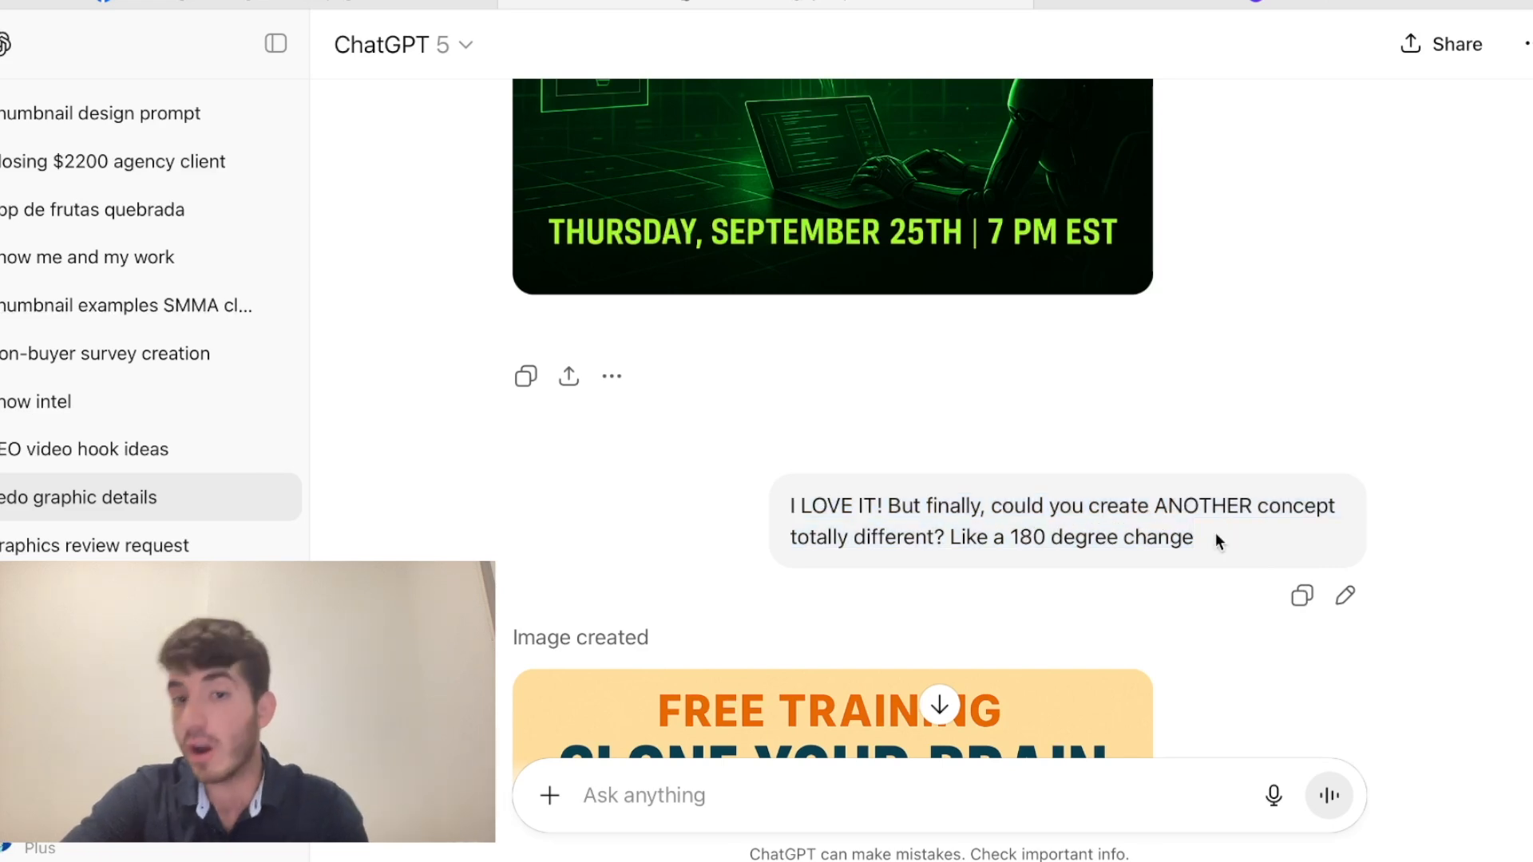
{"action": "left_click_drag", "start_coordinate": [1017, 533], "coordinate": [1183, 537]}
{"action": "left_click", "coordinate": [1065, 424]}
{"action": "scroll", "coordinate": [1017, 398], "scroll_direction": "down", "scroll_amount": 6}
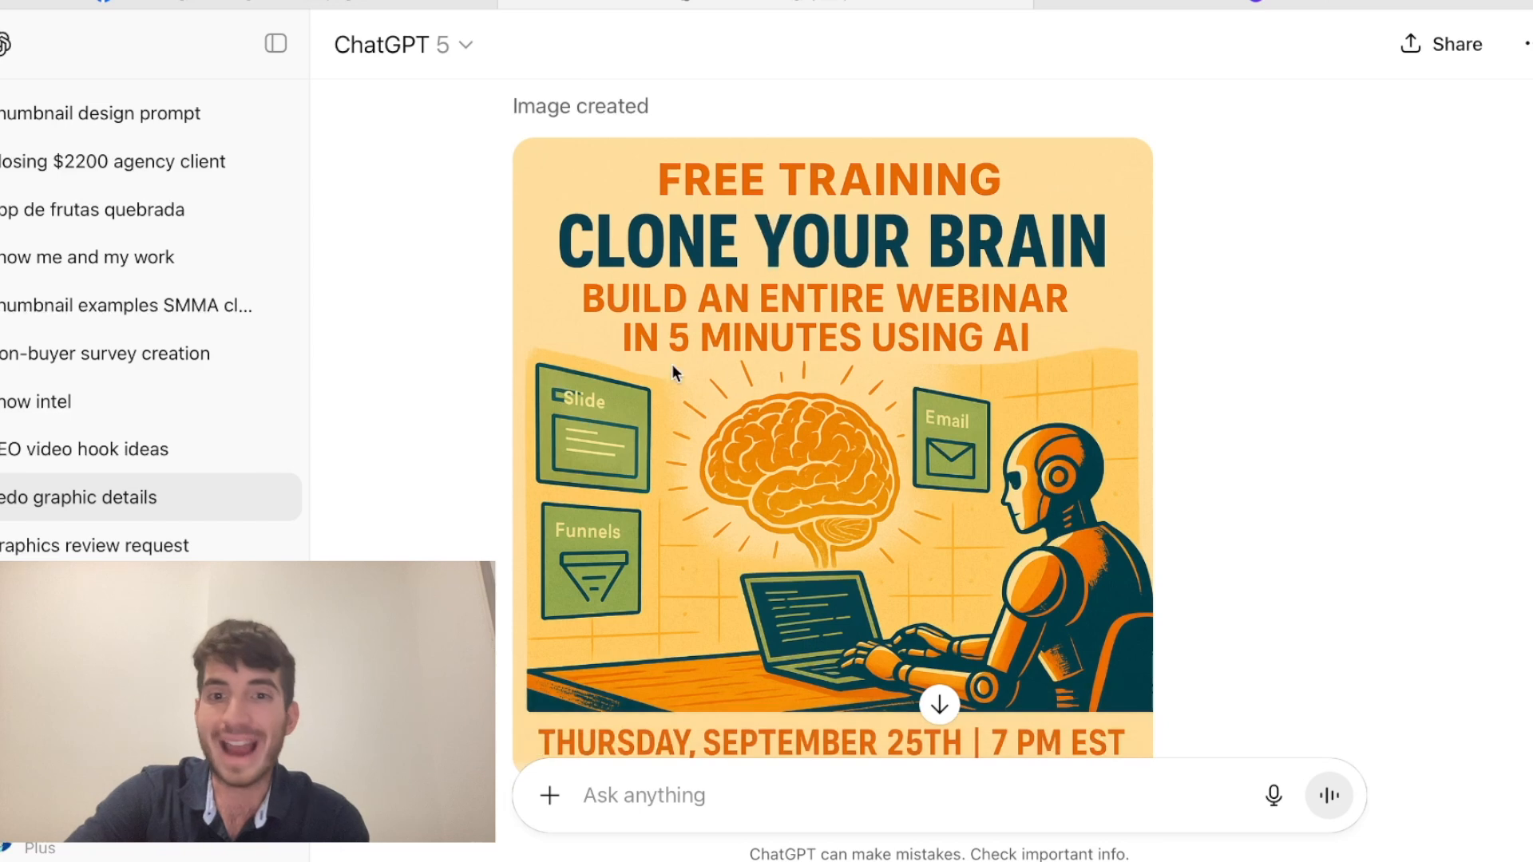
- Read the follow-up request for a totally different layout and view the generated light blue graphic
{"action": "scroll", "coordinate": [1244, 431], "scroll_direction": "down", "scroll_amount": 5}
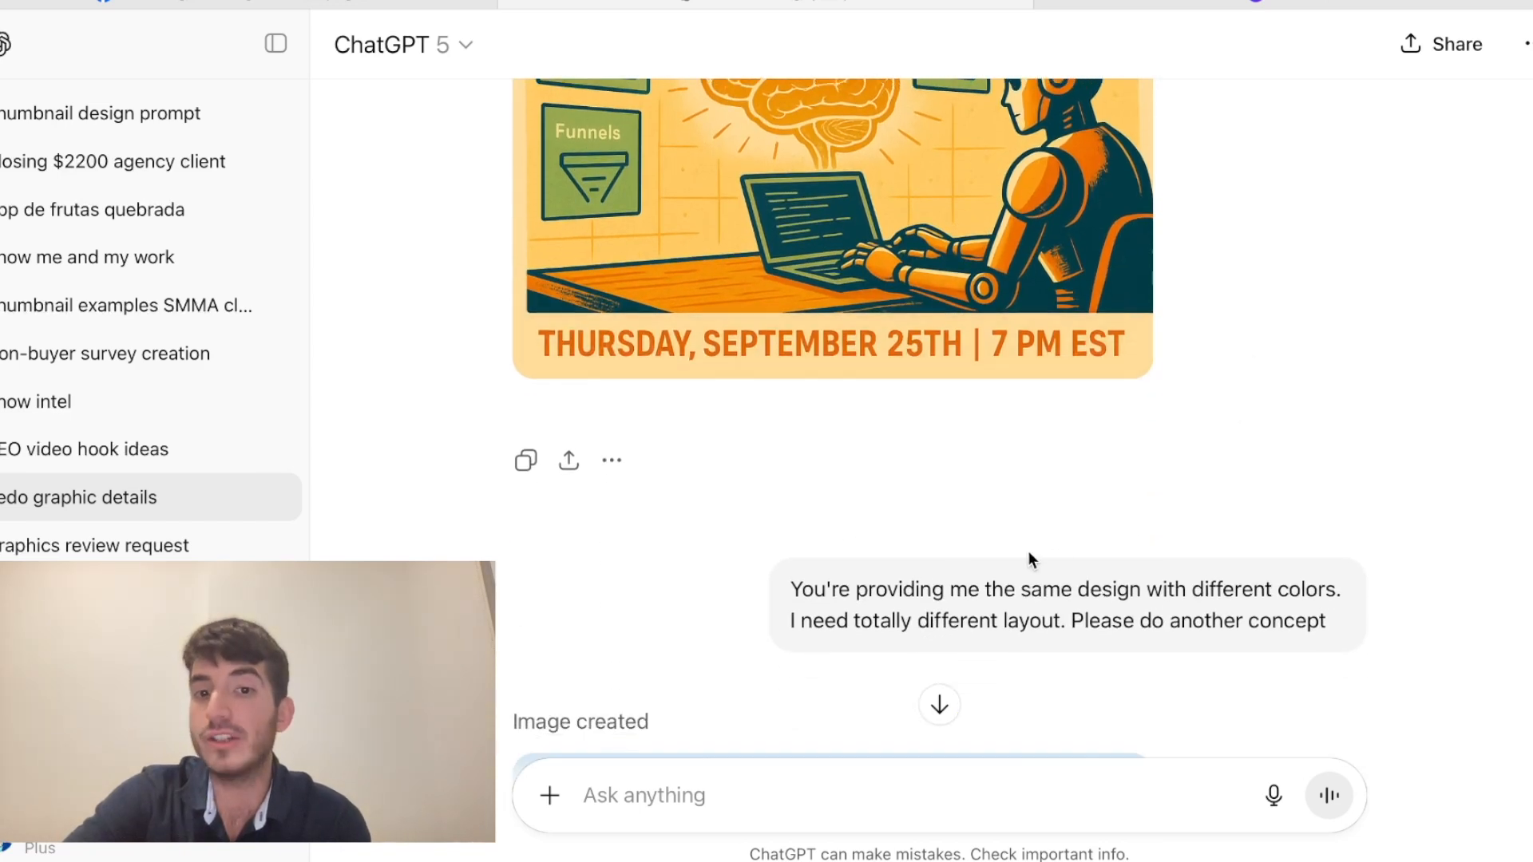
{"action": "scroll", "coordinate": [938, 559], "scroll_direction": "down", "scroll_amount": 1}
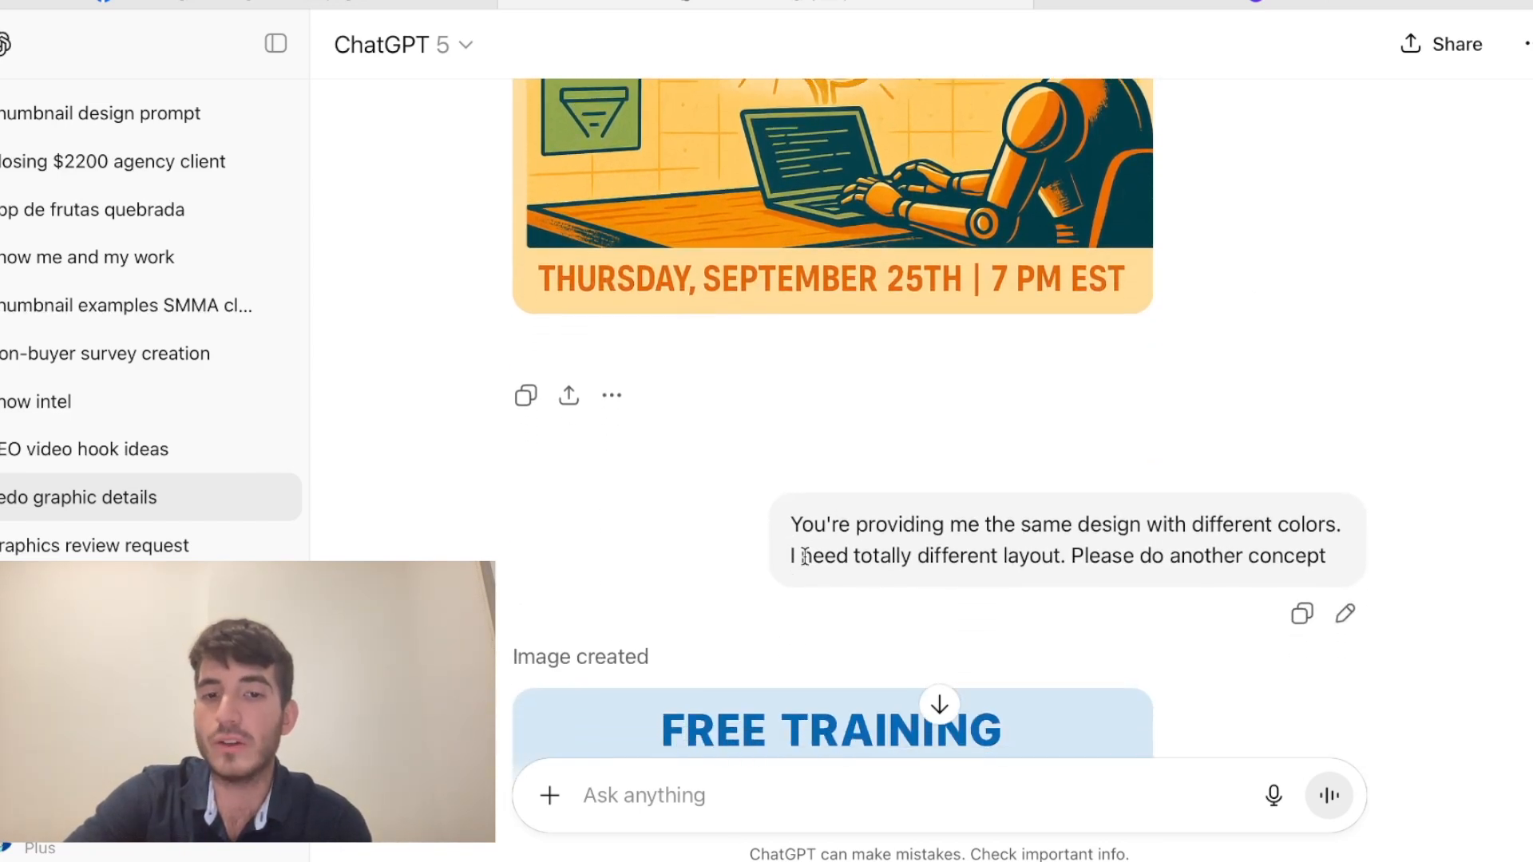
{"action": "scroll", "coordinate": [1219, 381], "scroll_direction": "down", "scroll_amount": 7}
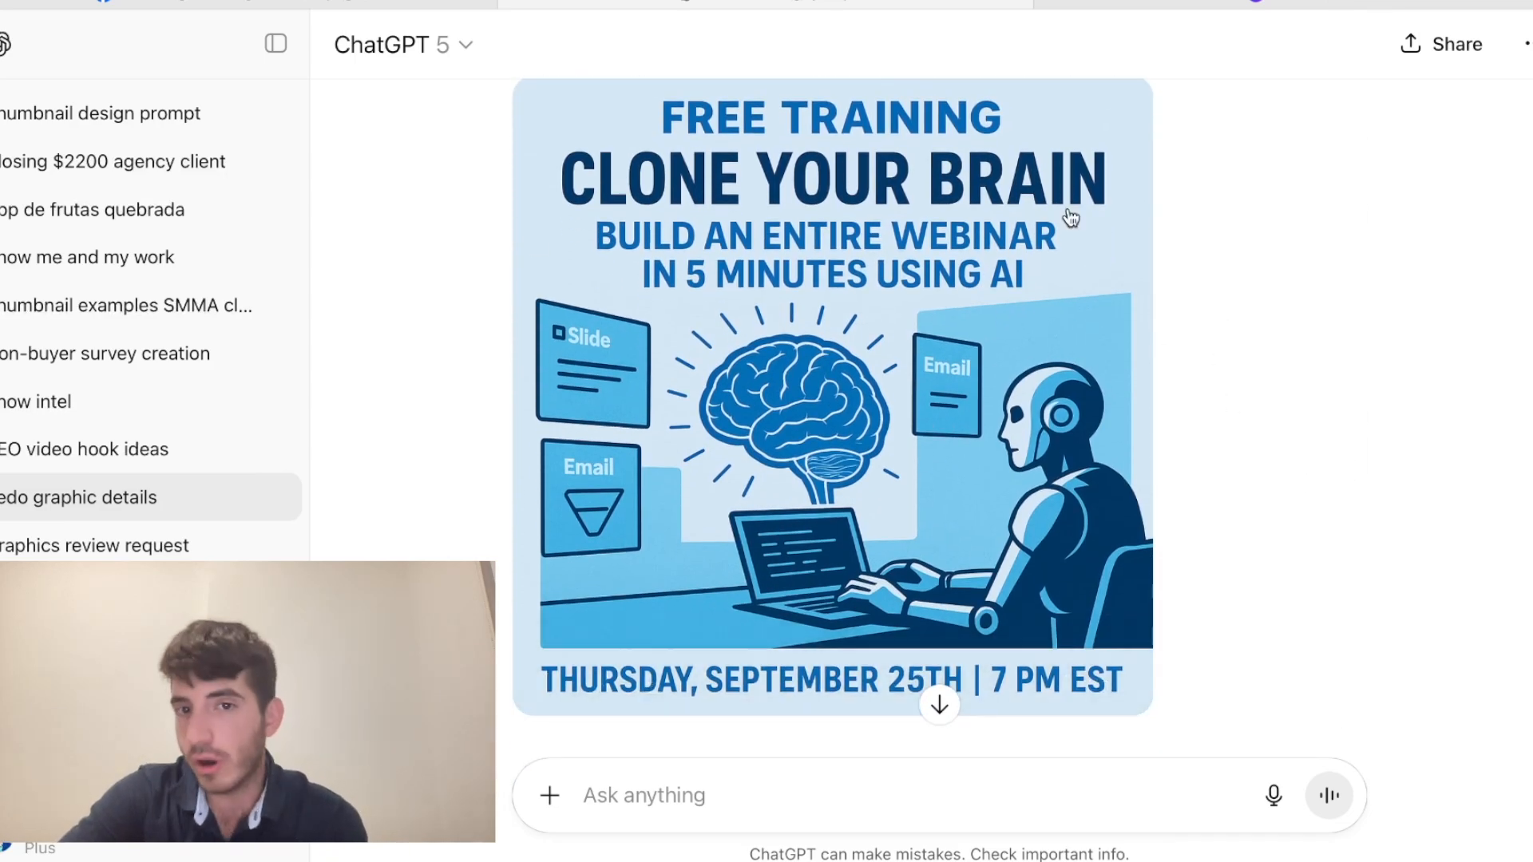
{"action": "scroll", "coordinate": [1326, 380], "scroll_direction": "down", "scroll_amount": 10}
- Switch to the Claude conversation "Real estate wealth masterclass ad" and examine the sample ad copies and the reply's assistance options
{"action": "scroll", "coordinate": [1328, 380], "scroll_direction": "up", "scroll_amount": 10}
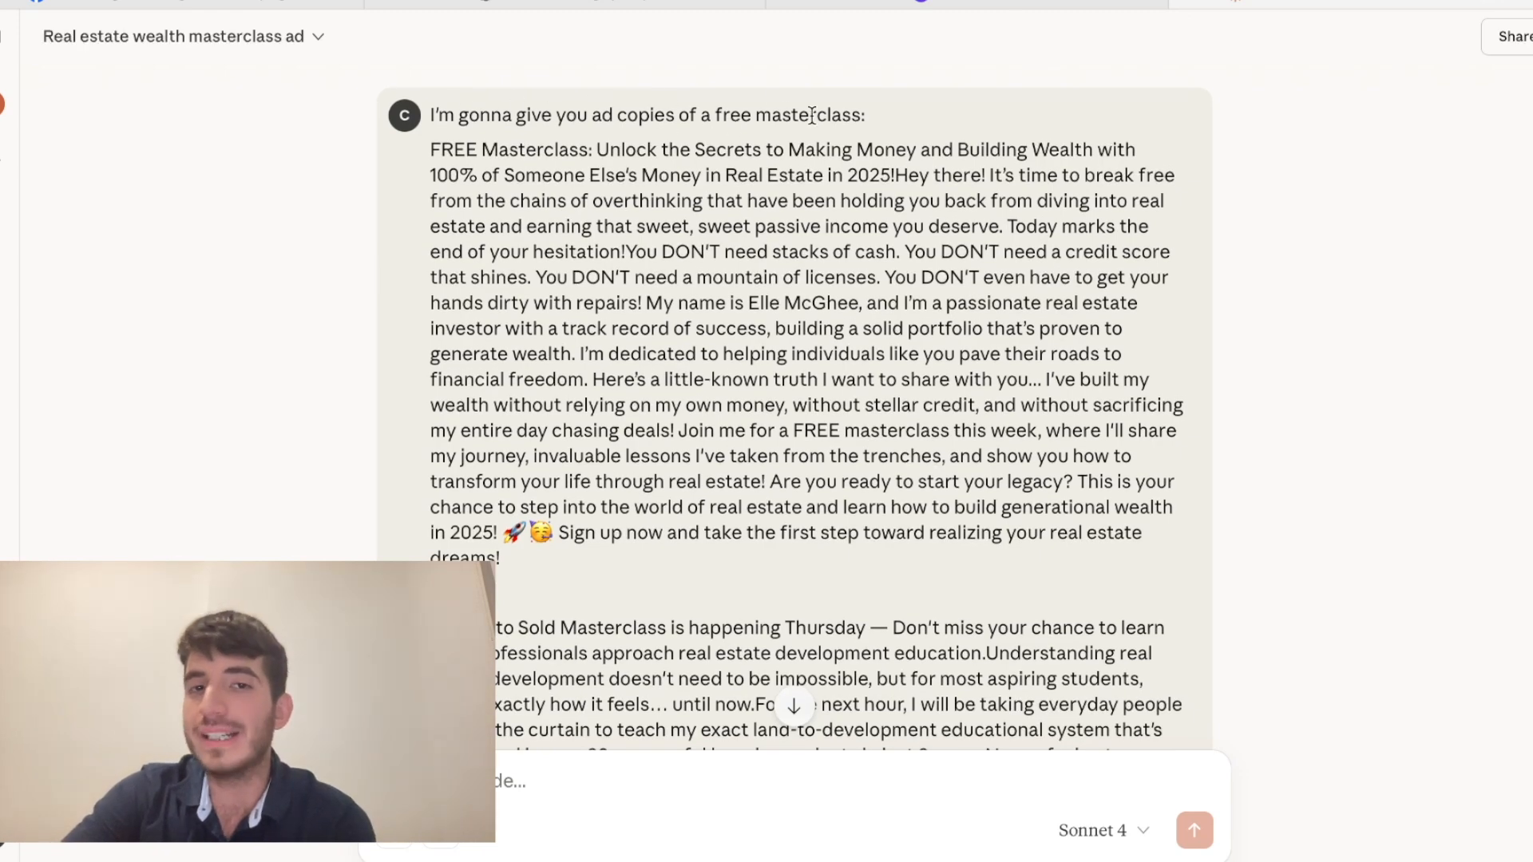
{"action": "scroll", "coordinate": [903, 348], "scroll_direction": "down", "scroll_amount": 15}
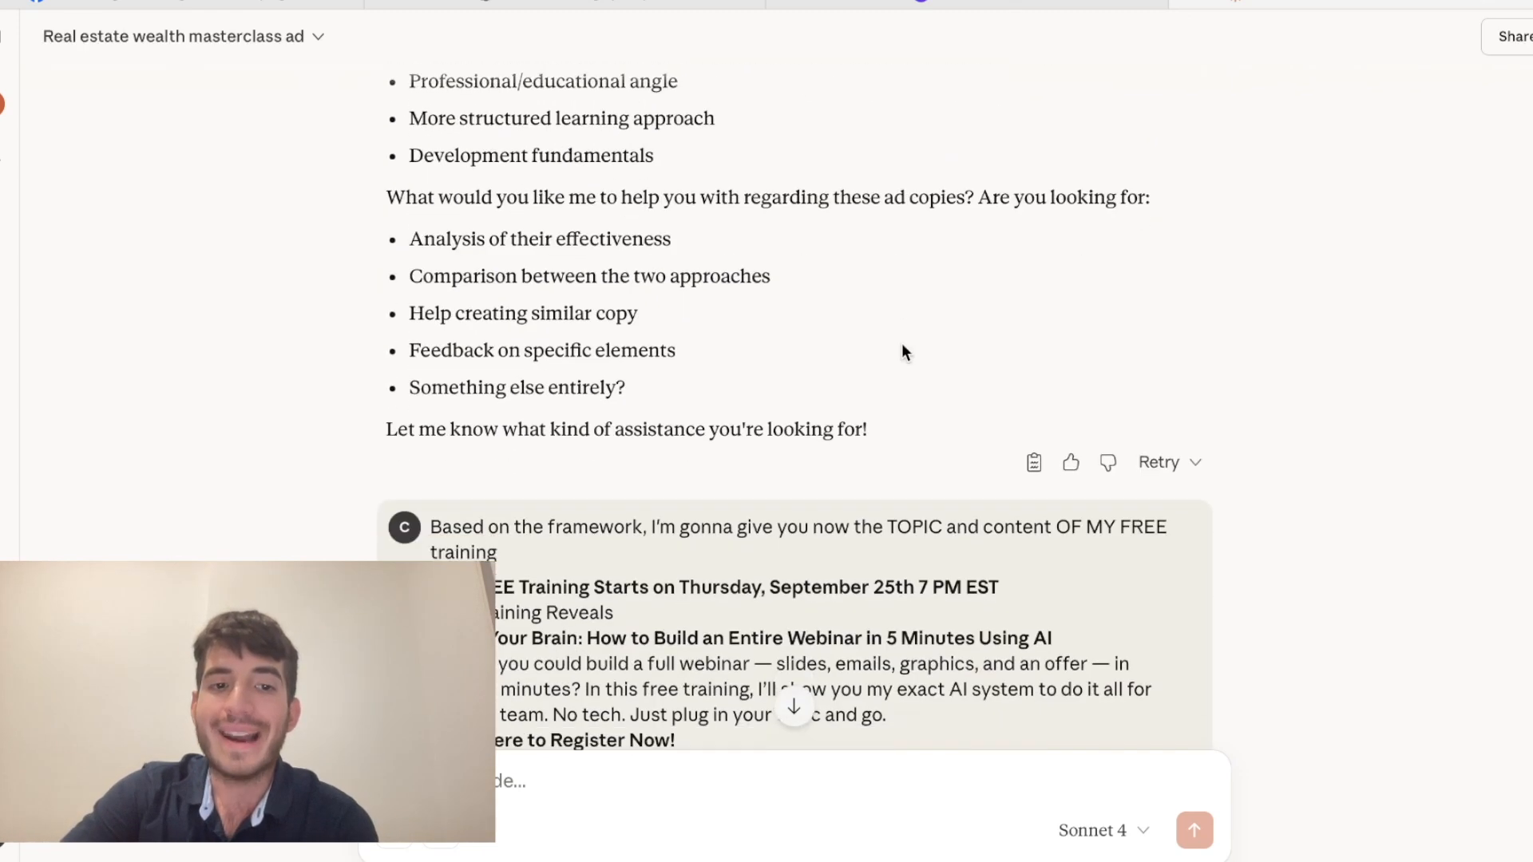
{"action": "scroll", "coordinate": [903, 342], "scroll_direction": "down", "scroll_amount": 3}
{"action": "scroll", "coordinate": [822, 403], "scroll_direction": "up", "scroll_amount": 1}
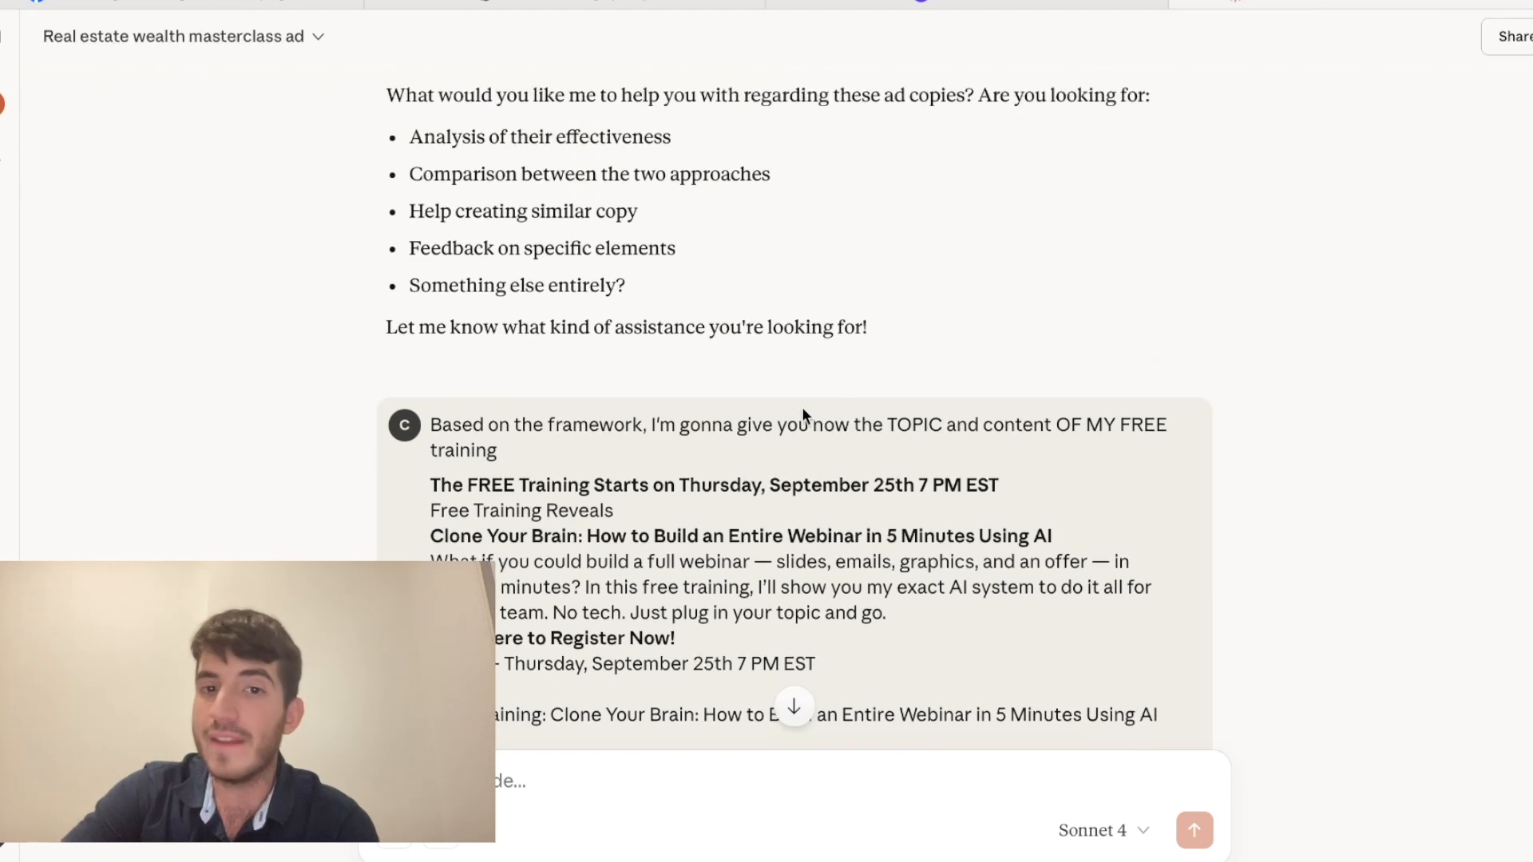
- Read the prompt that supplies the free training's topic, date, What, When and Why details and takeaways
{"action": "scroll", "coordinate": [896, 432], "scroll_direction": "down", "scroll_amount": 5}
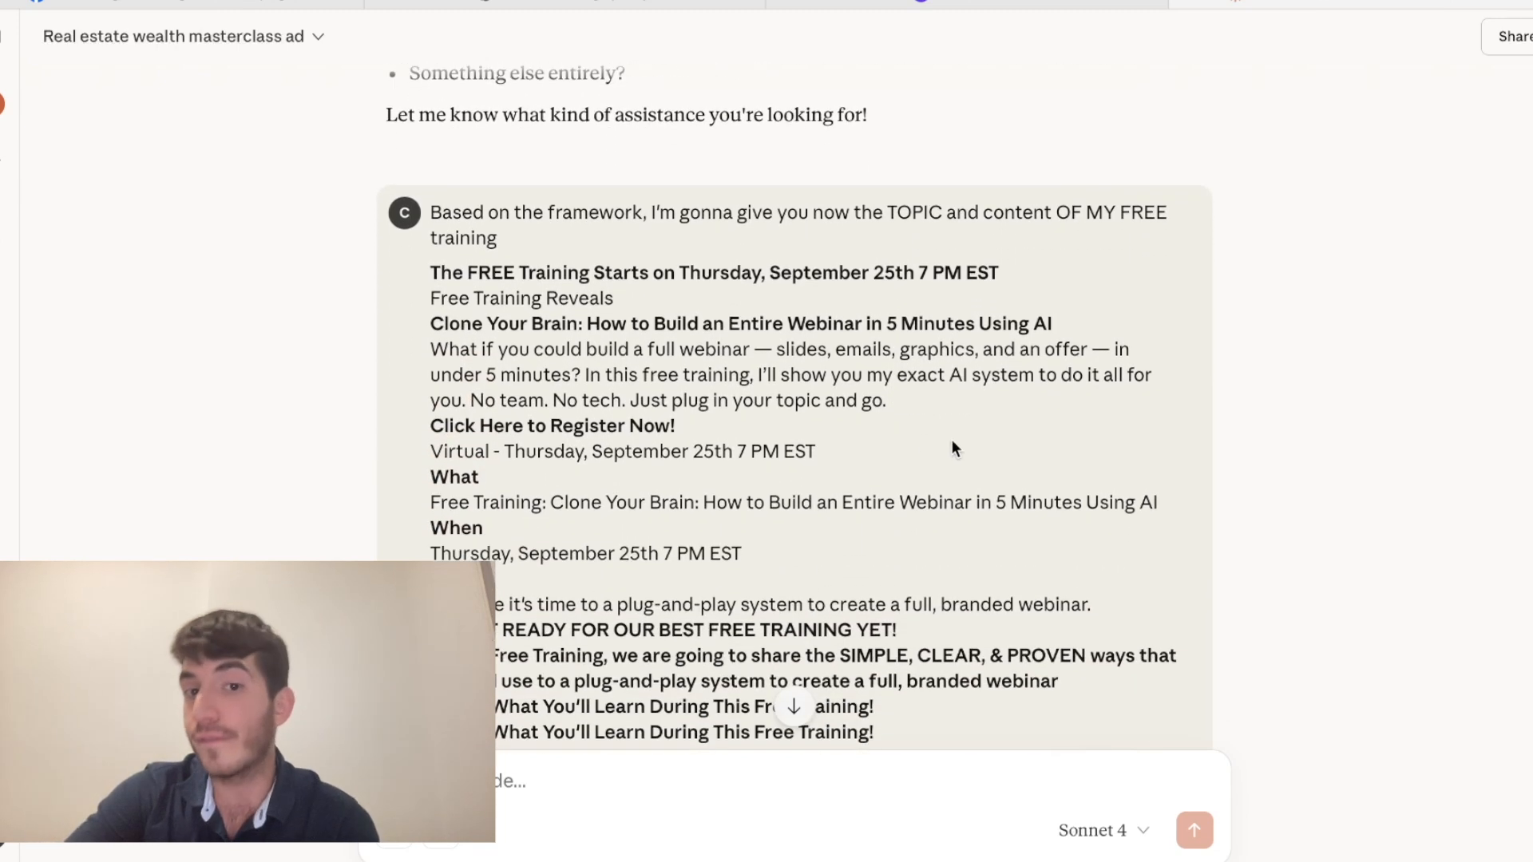
{"action": "scroll", "coordinate": [990, 452], "scroll_direction": "up", "scroll_amount": 2}
{"action": "scroll", "coordinate": [673, 371], "scroll_direction": "down", "scroll_amount": 3}
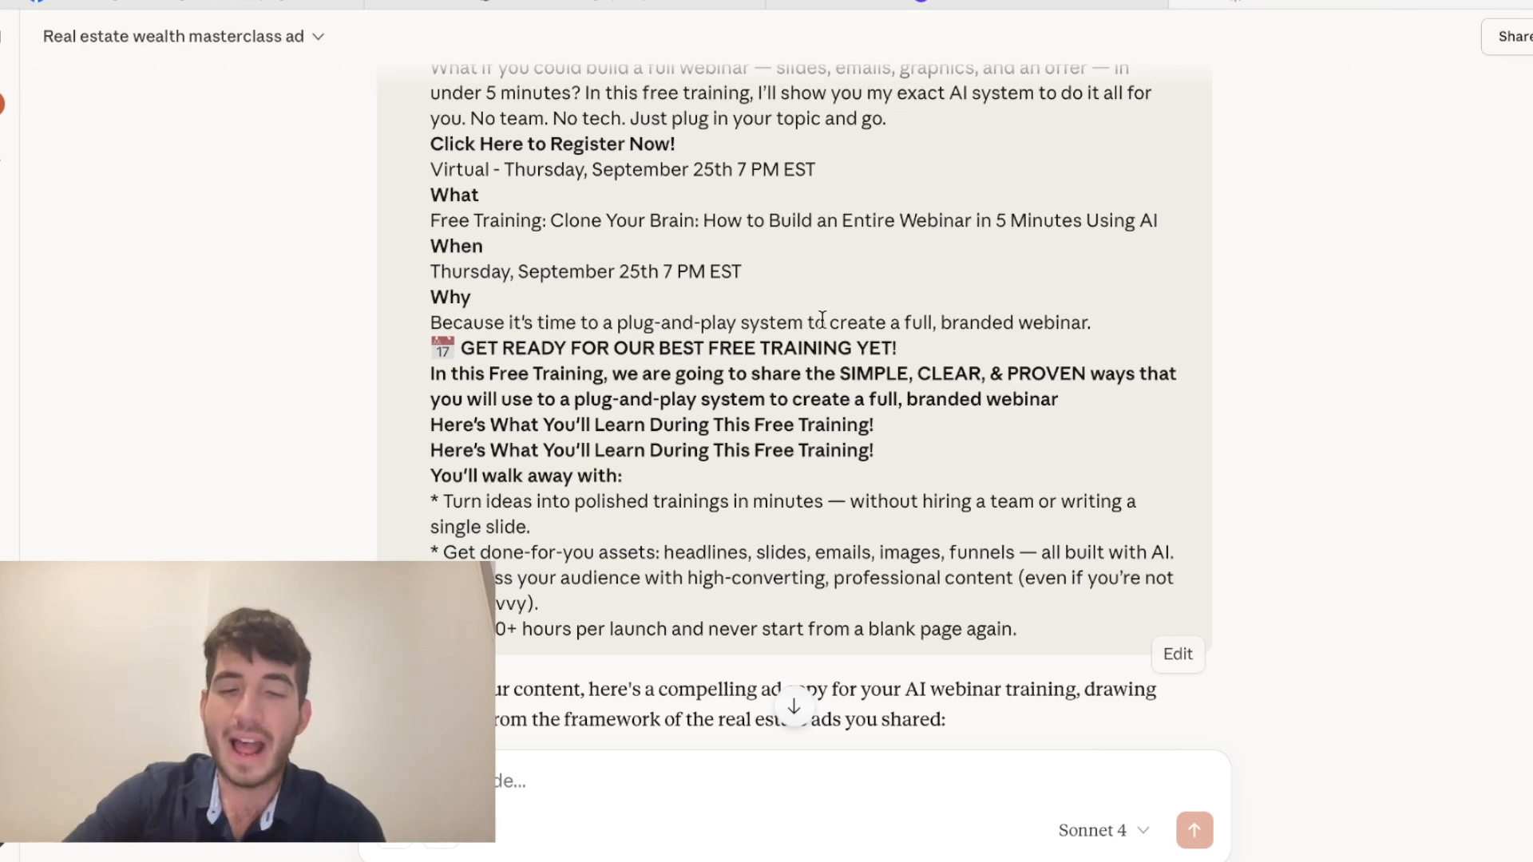
{"action": "scroll", "coordinate": [726, 425], "scroll_direction": "up", "scroll_amount": 4}
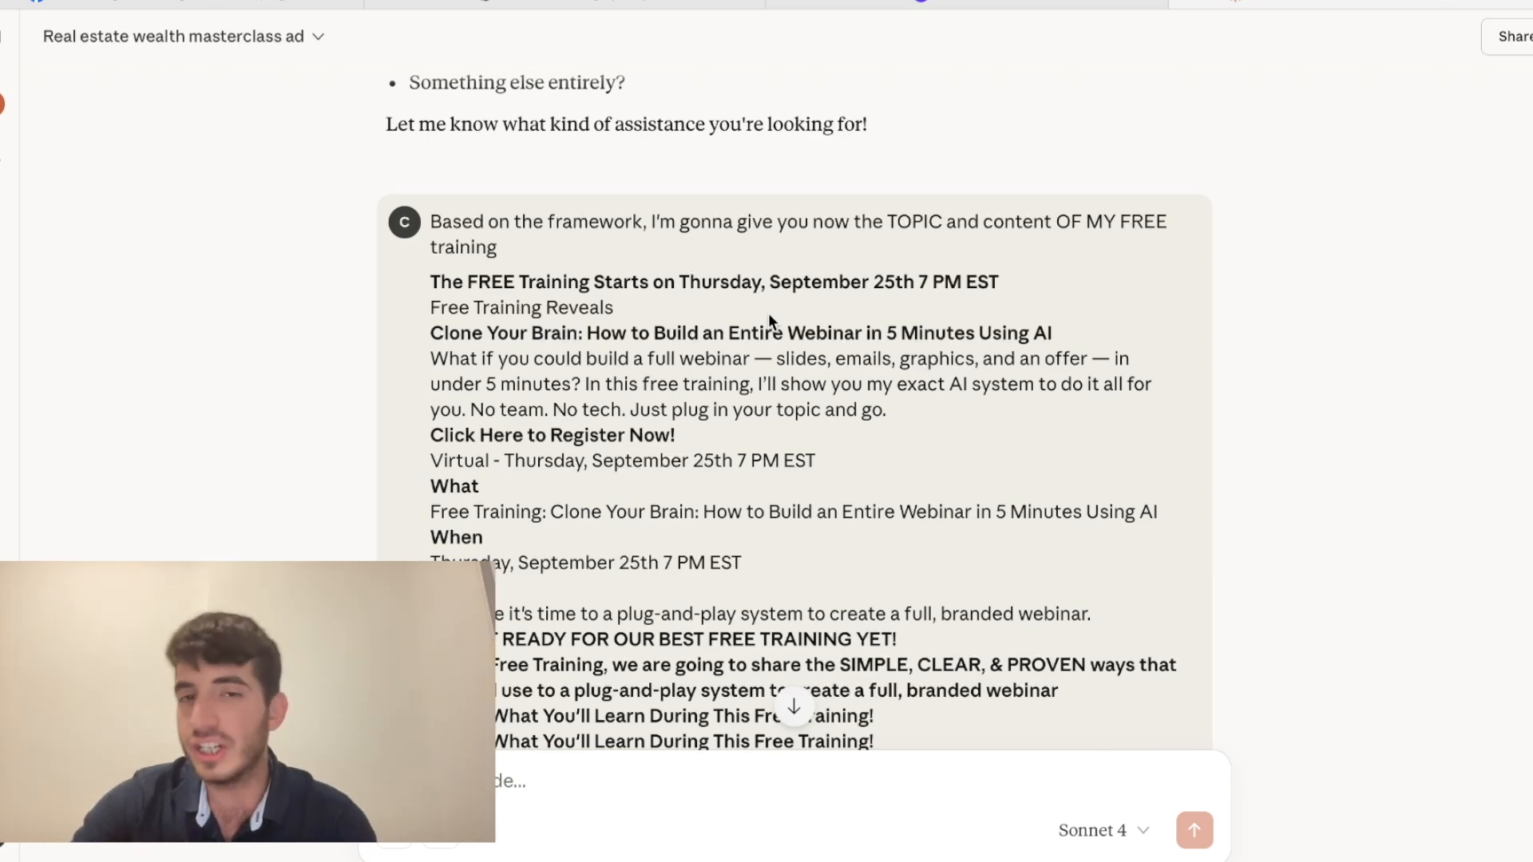
{"action": "scroll", "coordinate": [768, 313], "scroll_direction": "down", "scroll_amount": 2}
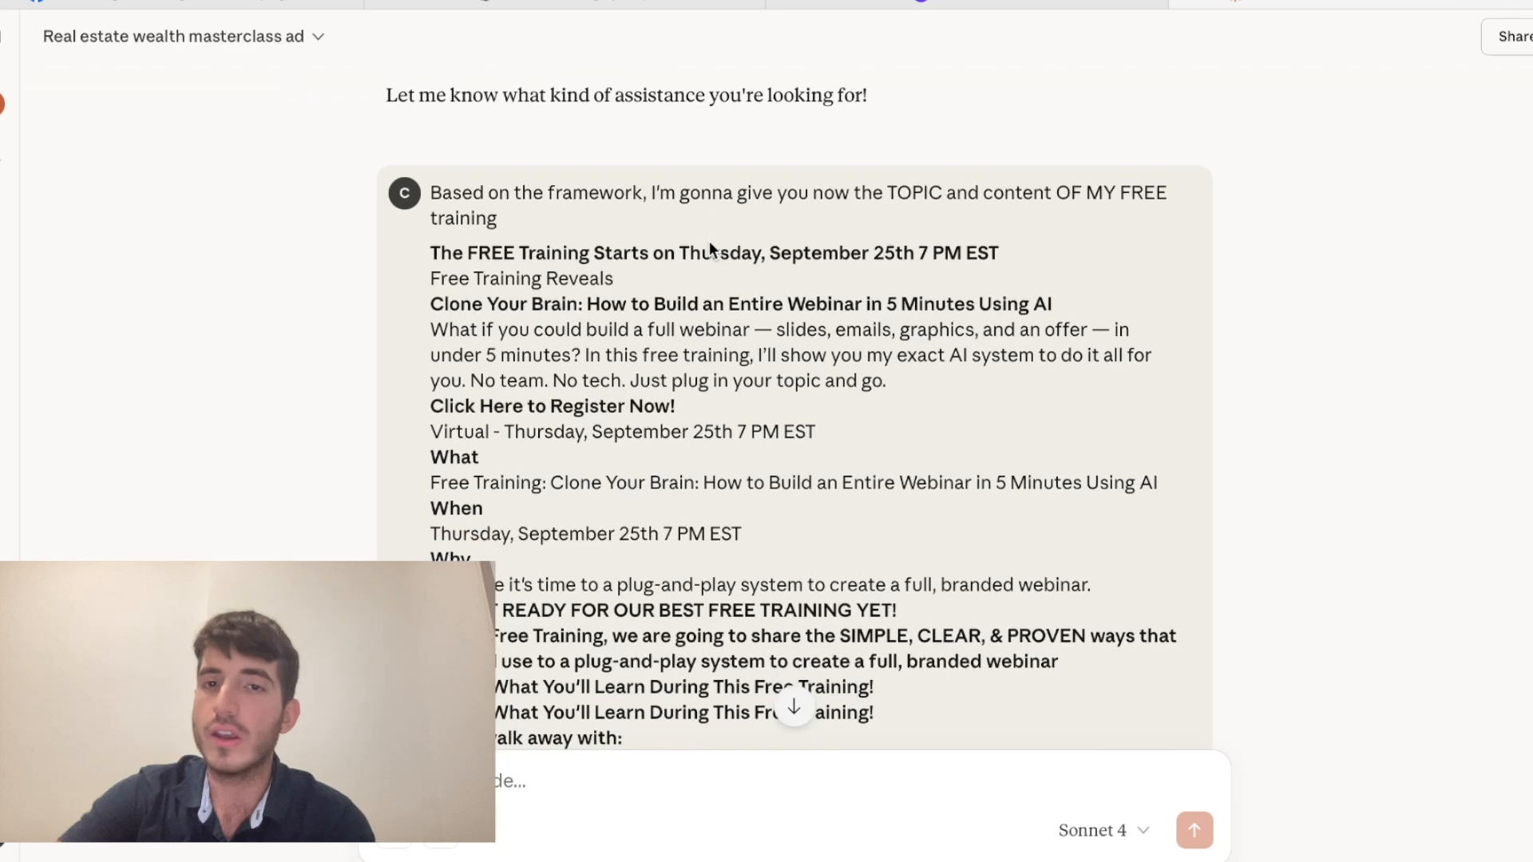
{"action": "left_click_drag", "start_coordinate": [425, 166], "coordinate": [1040, 471]}
{"action": "left_click", "coordinate": [1040, 471]}
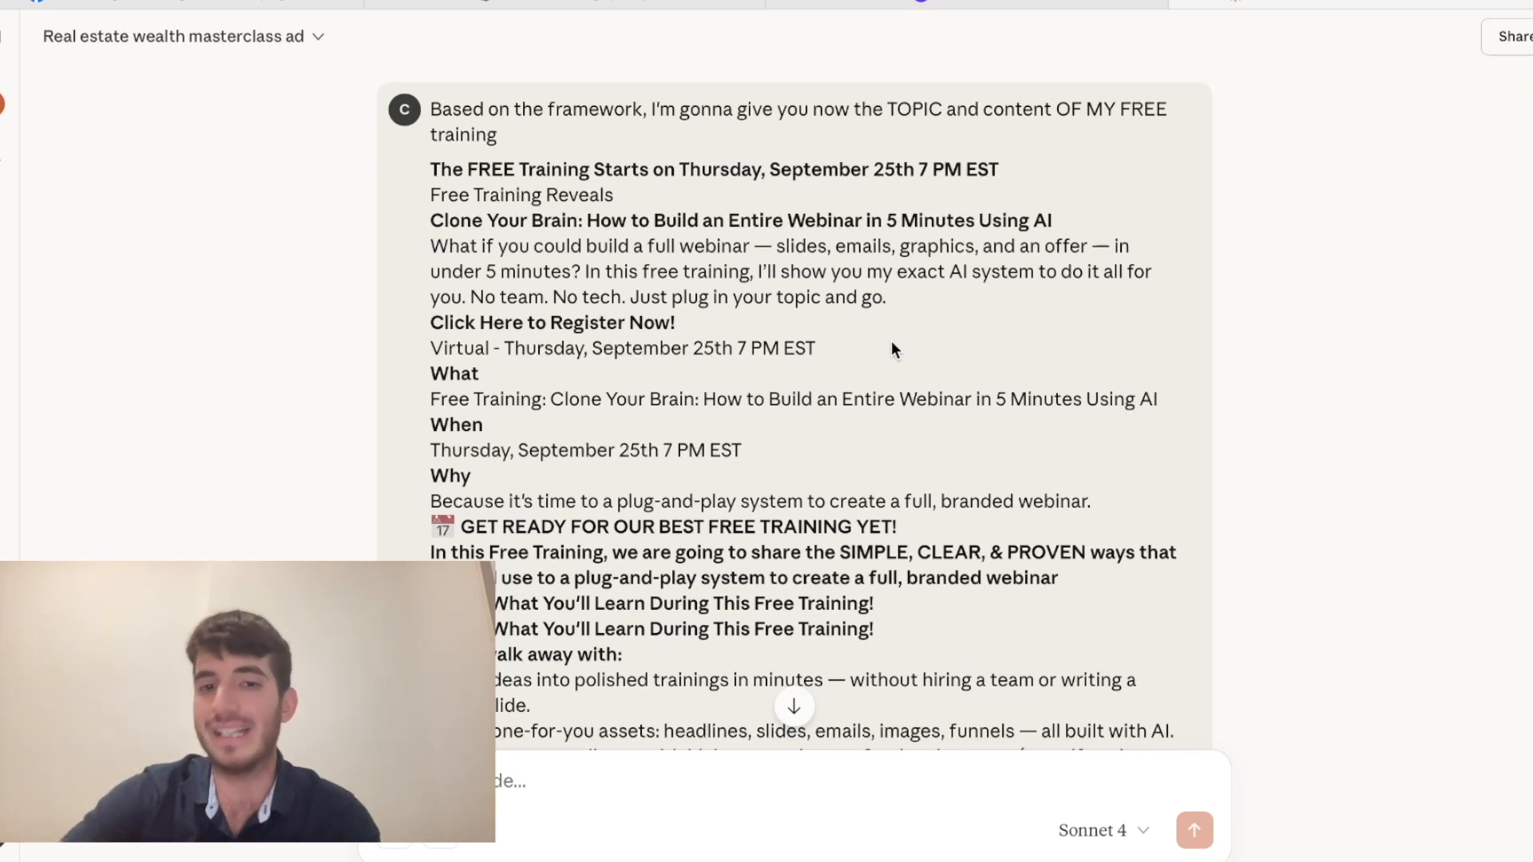
- Read the Clone Your Brain ad copy that was written from the real estate ad framework
{"action": "scroll", "coordinate": [894, 345], "scroll_direction": "down", "scroll_amount": 8}
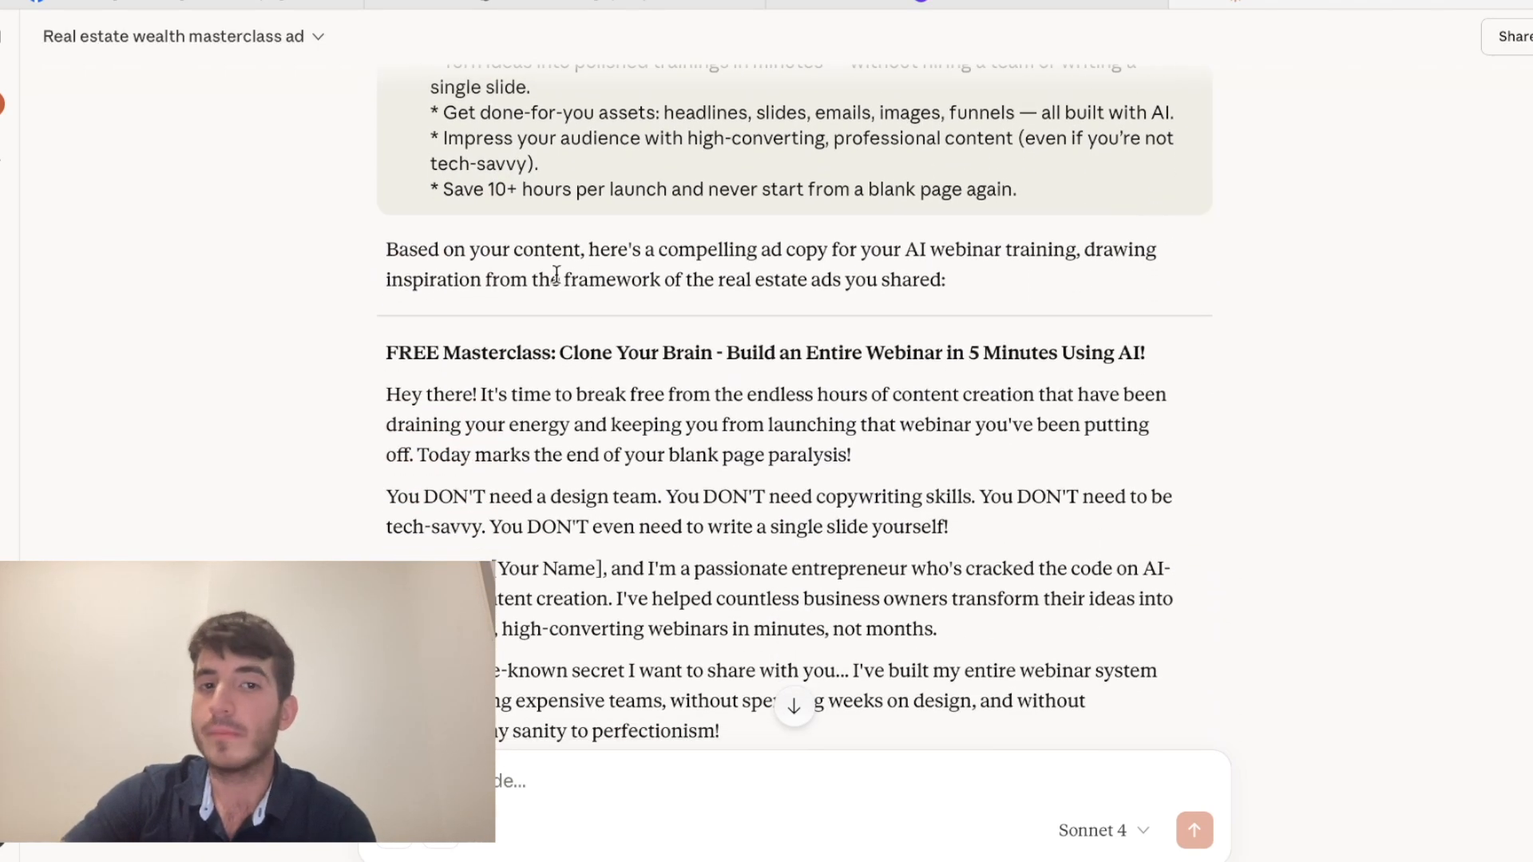
{"action": "scroll", "coordinate": [557, 273], "scroll_direction": "down", "scroll_amount": 3}
{"action": "left_click_drag", "start_coordinate": [388, 130], "coordinate": [1027, 554]}
{"action": "scroll", "coordinate": [1007, 551], "scroll_direction": "down", "scroll_amount": 7}
{"action": "scroll", "coordinate": [599, 461], "scroll_direction": "up", "scroll_amount": 5}
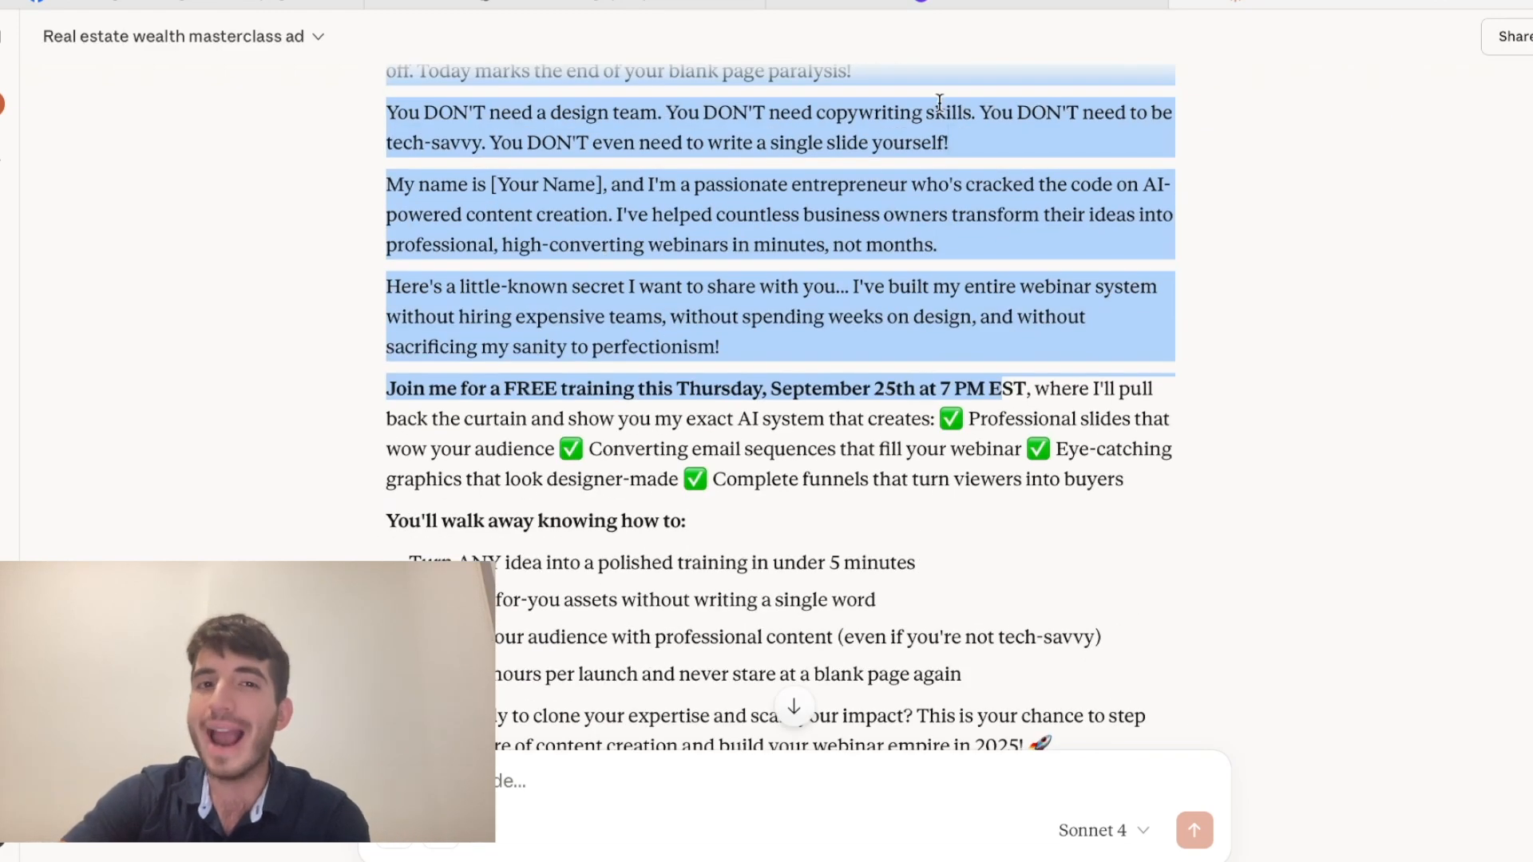
- Switch to Meta Ads Manager and read through the primary text of Ad Creative 5 in the Masterclass - 24 September campaign
{"action": "left_click", "coordinate": [628, 7]}
{"action": "scroll", "coordinate": [1020, 363], "scroll_direction": "up", "scroll_amount": 7}
{"action": "scroll", "coordinate": [1020, 363], "scroll_direction": "down", "scroll_amount": 8}
{"action": "left_click", "coordinate": [184, 4]}
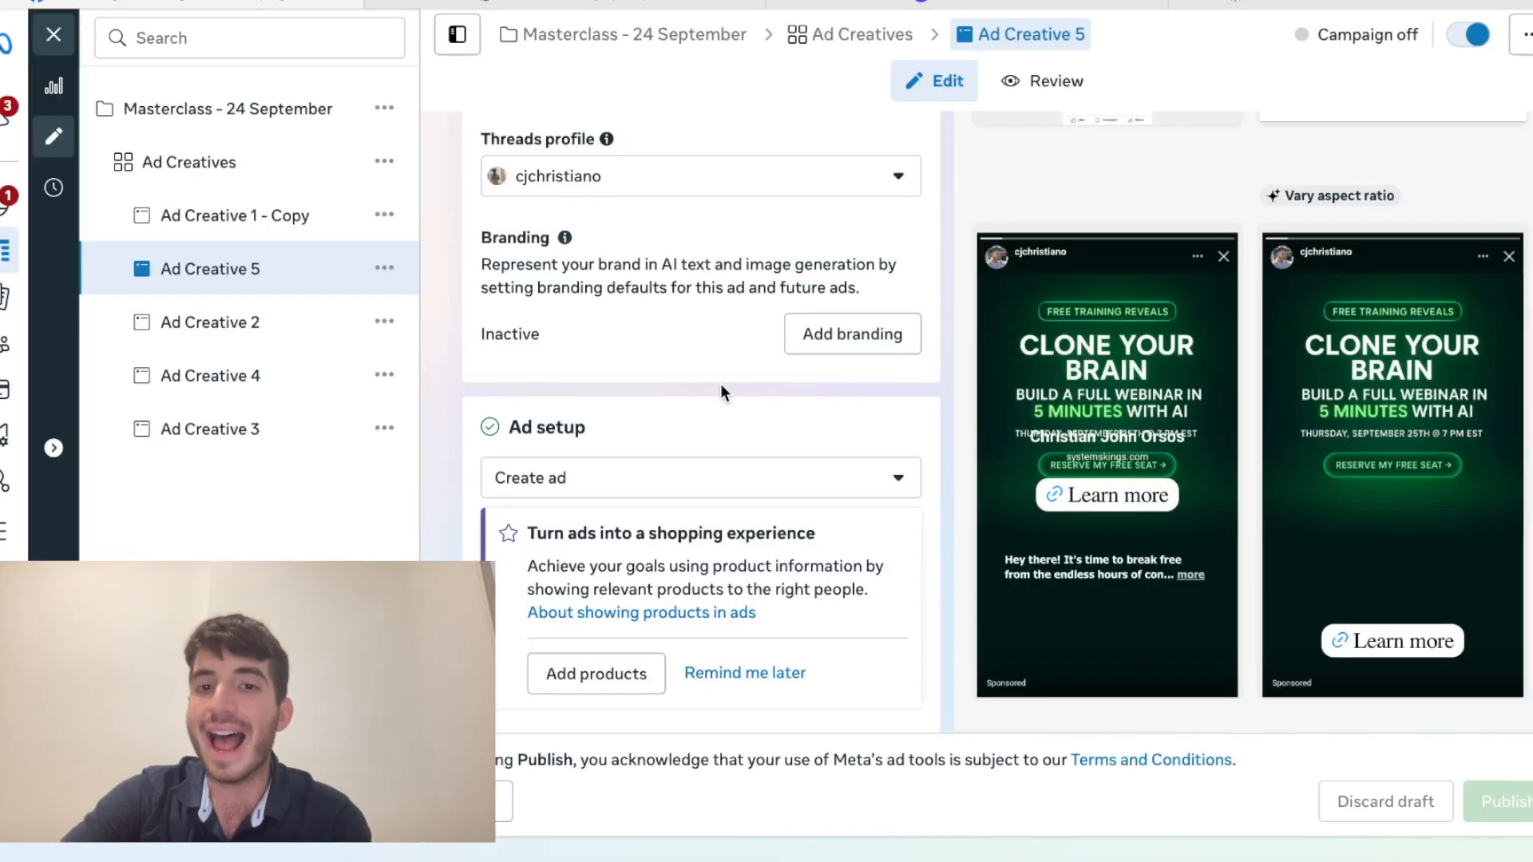
{"action": "scroll", "coordinate": [720, 389], "scroll_direction": "up", "scroll_amount": 8}
{"action": "scroll", "coordinate": [781, 421], "scroll_direction": "down", "scroll_amount": 2}
{"action": "scroll", "coordinate": [899, 396], "scroll_direction": "down", "scroll_amount": 15}
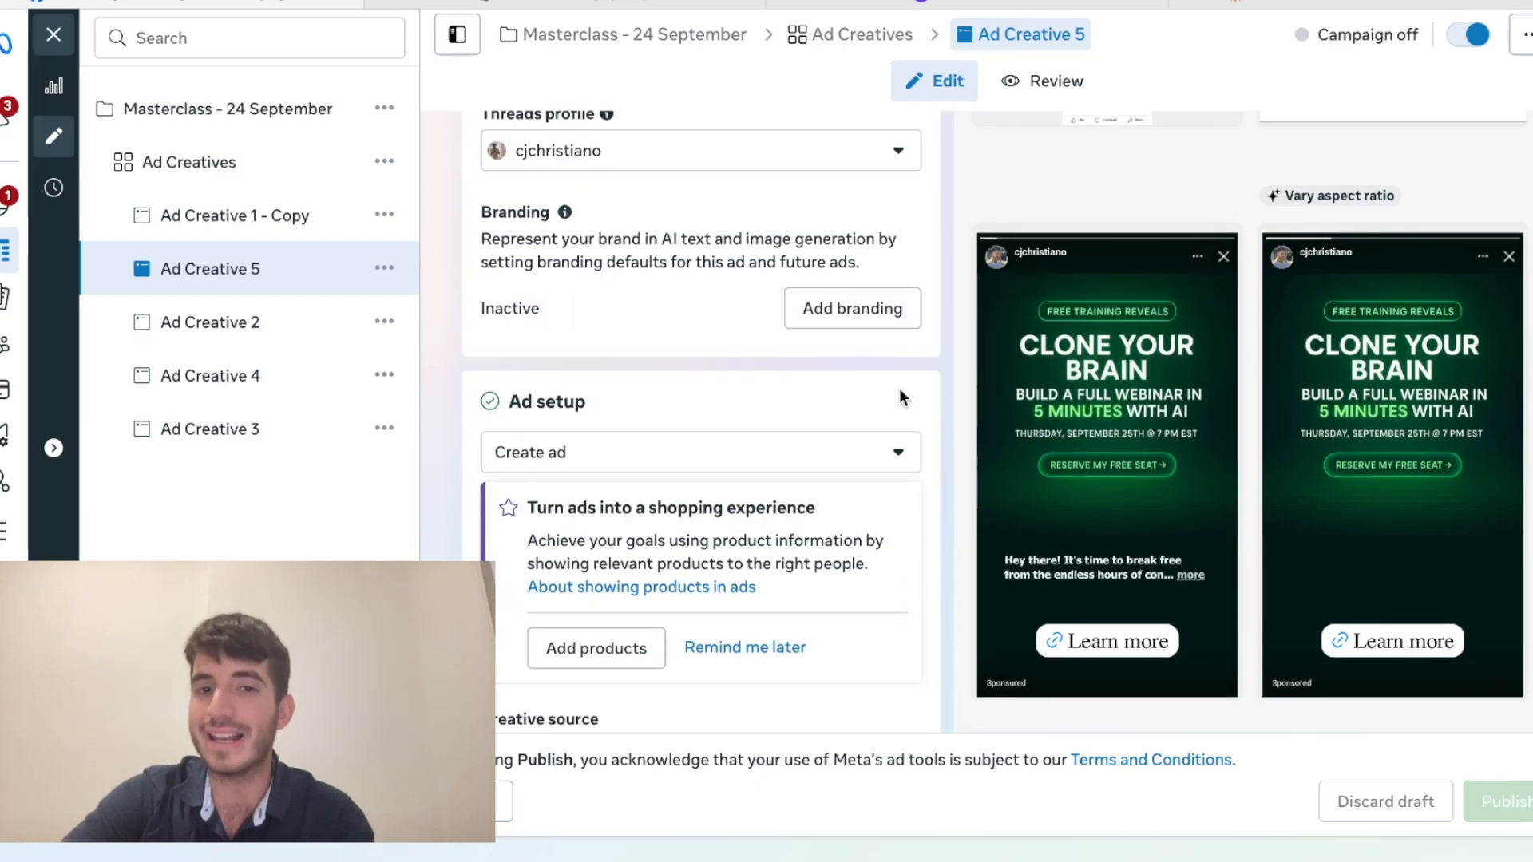
{"action": "scroll", "coordinate": [900, 391], "scroll_direction": "down", "scroll_amount": 12}
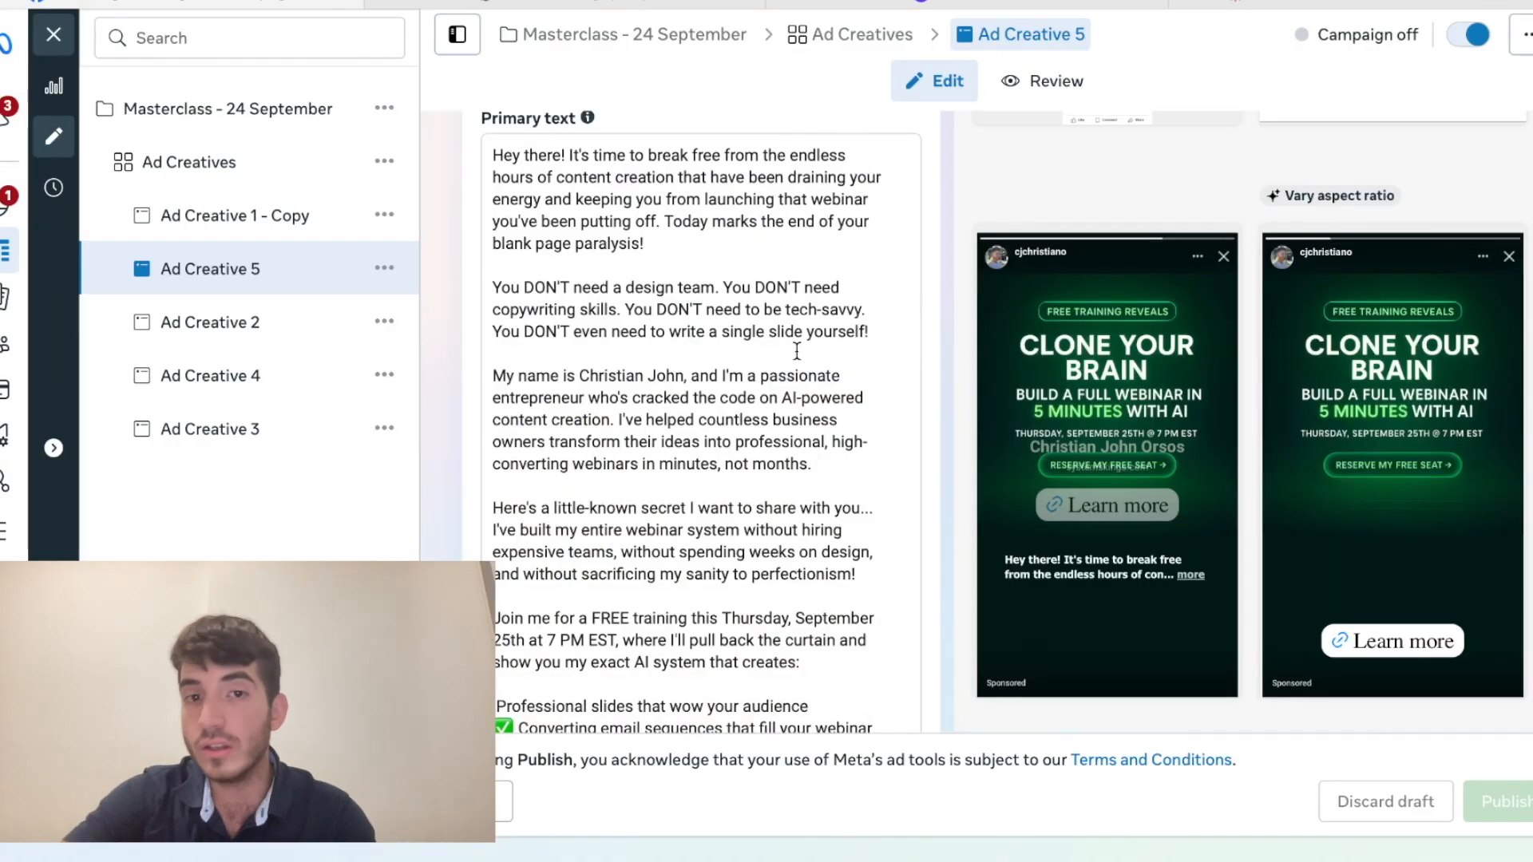
{"action": "scroll", "coordinate": [687, 415], "scroll_direction": "down", "scroll_amount": 5}
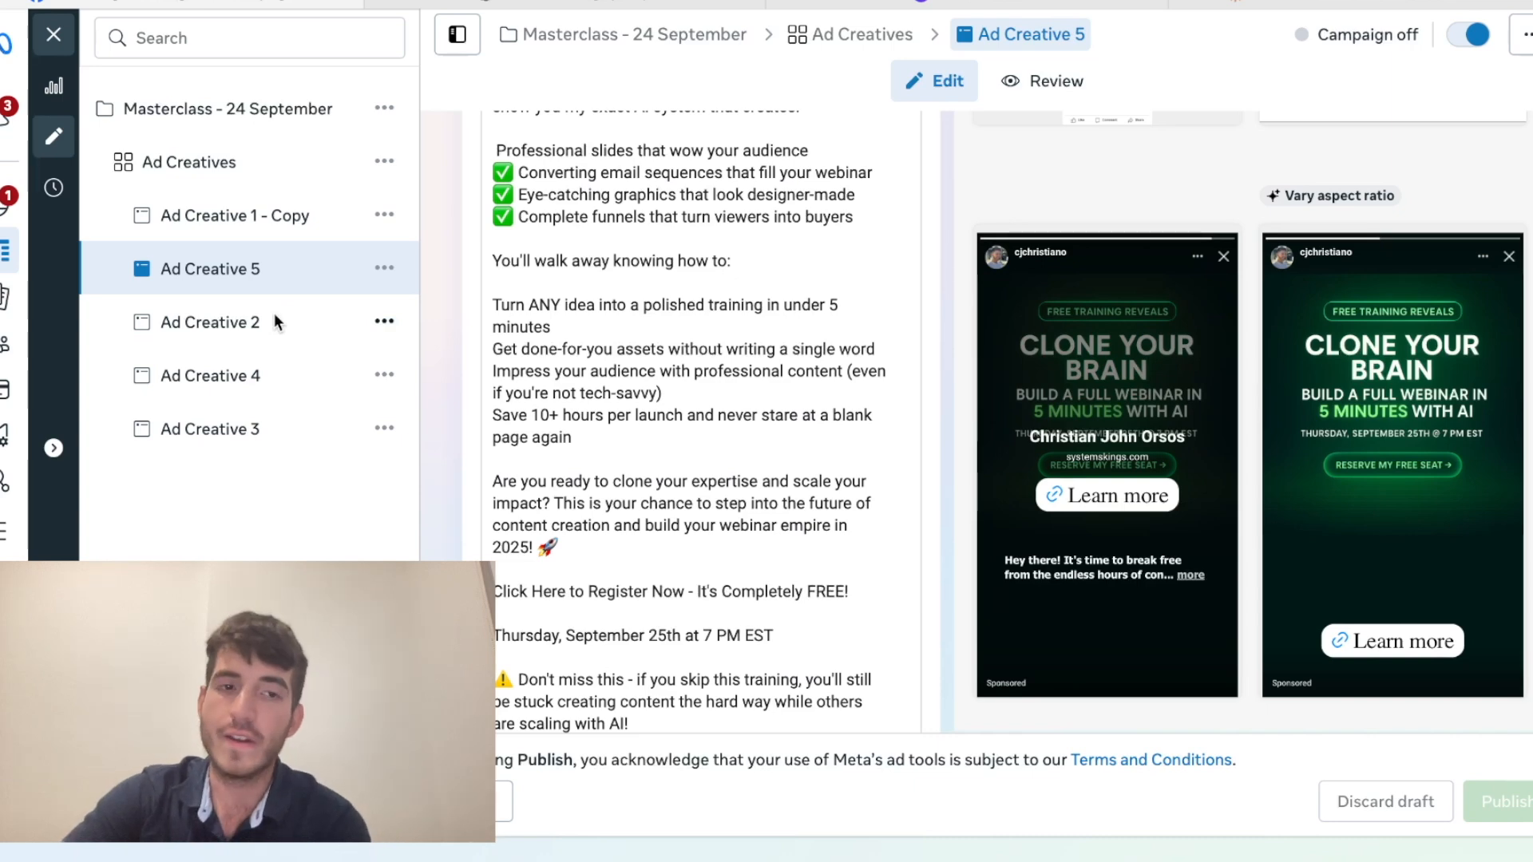
- Open Ad Creative 2 to check its primary text, headline and description, and open Ad Creative 4 for comparison
{"action": "left_click", "coordinate": [302, 328]}
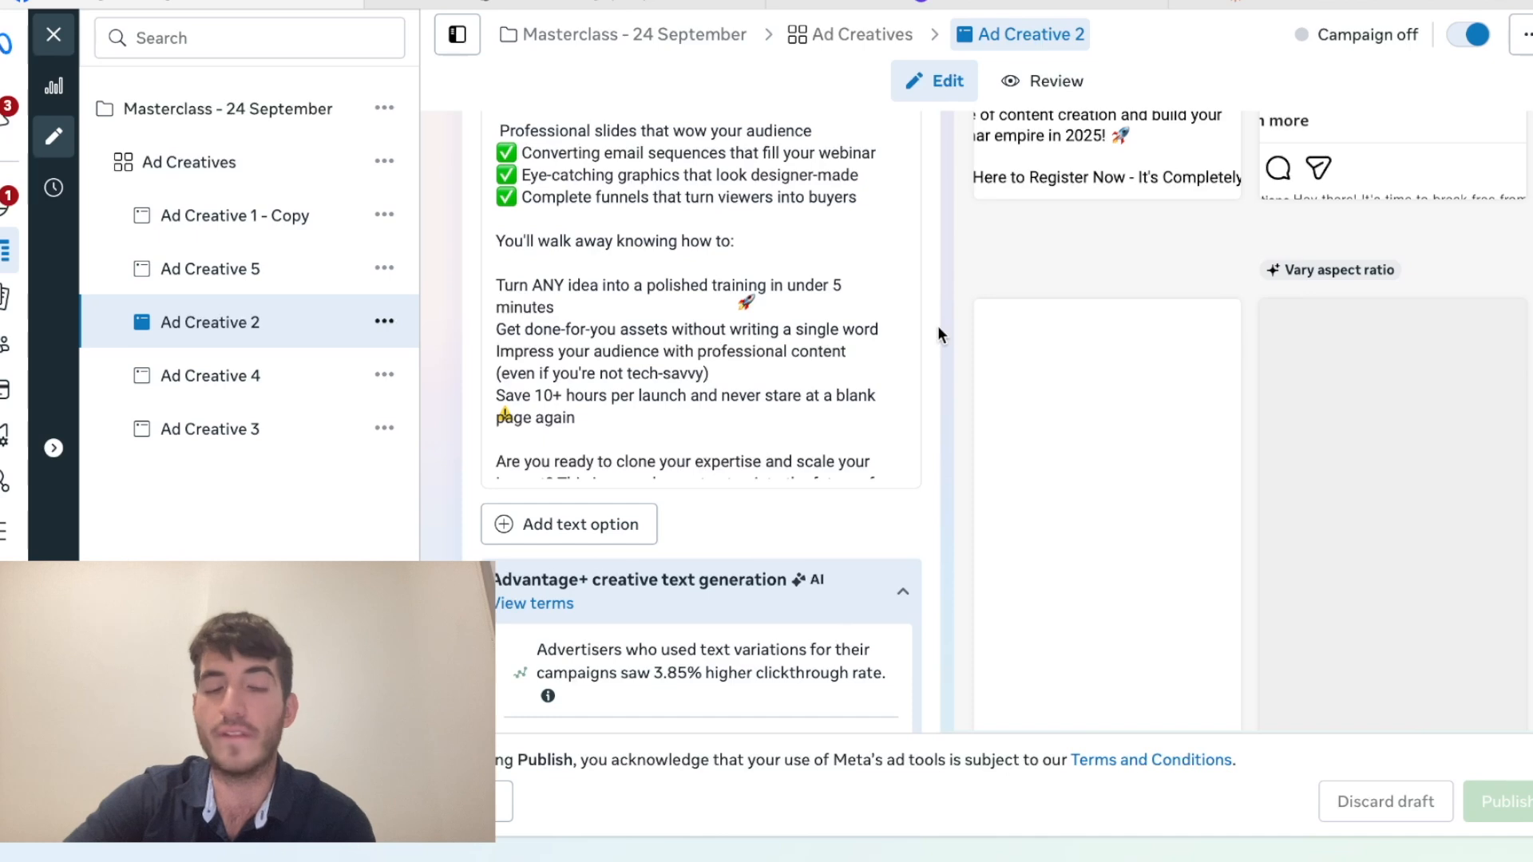
{"action": "scroll", "coordinate": [937, 326], "scroll_direction": "down", "scroll_amount": 5}
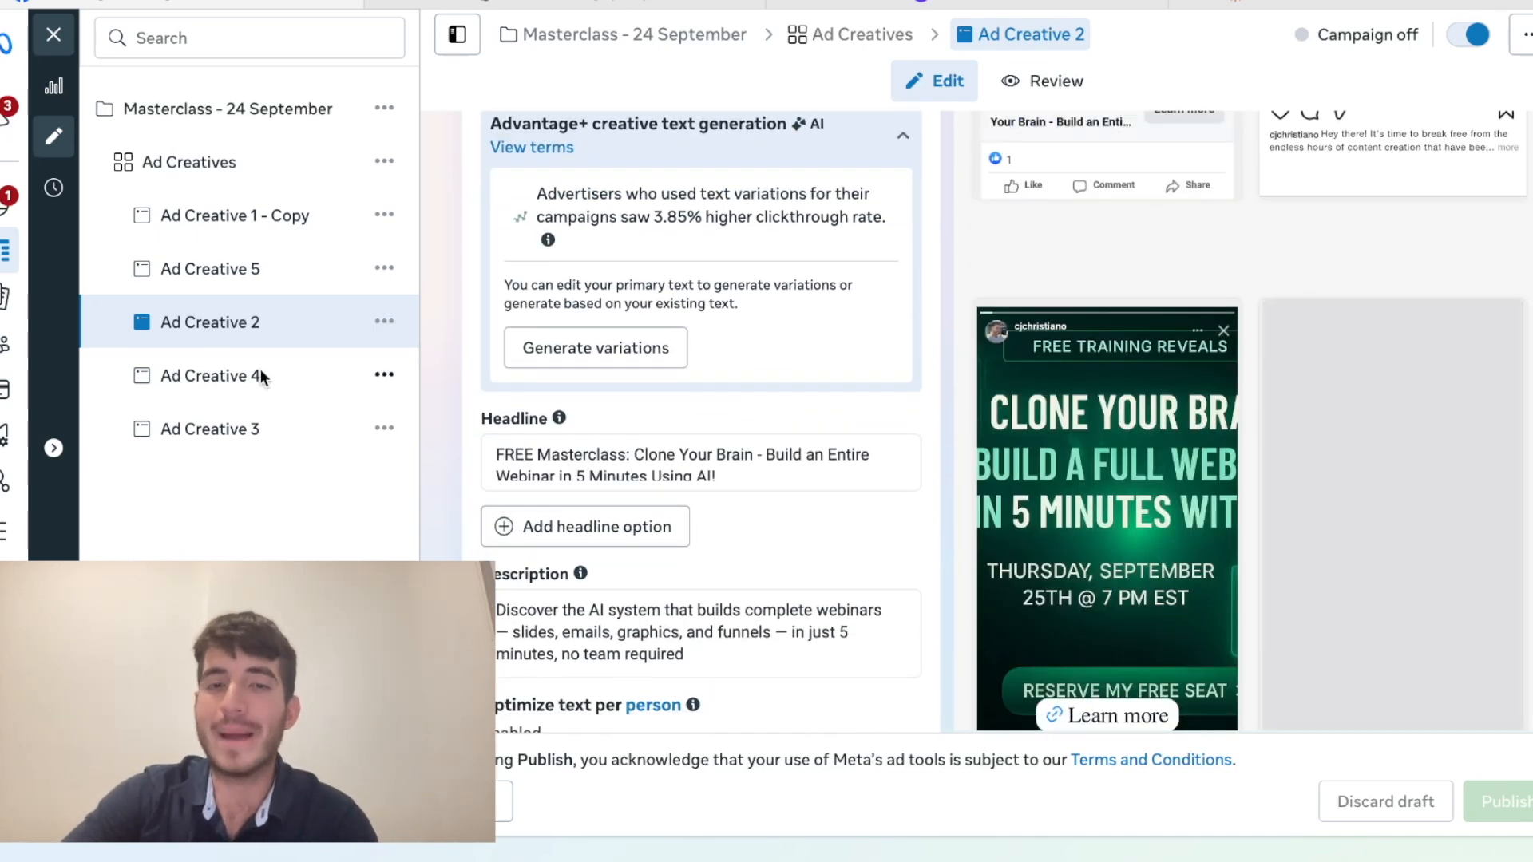
{"action": "left_click", "coordinate": [261, 375]}
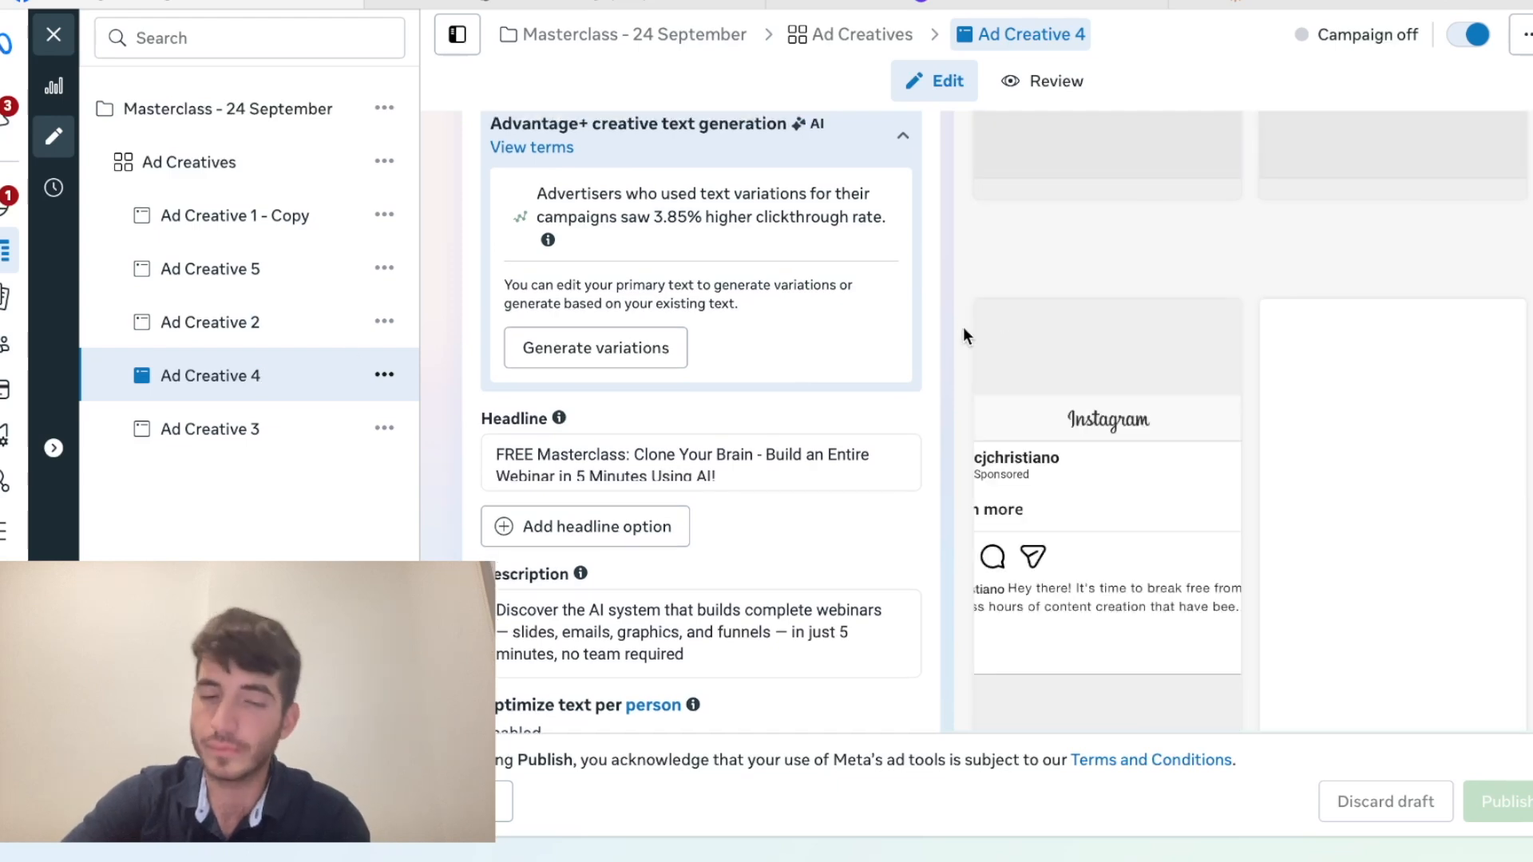